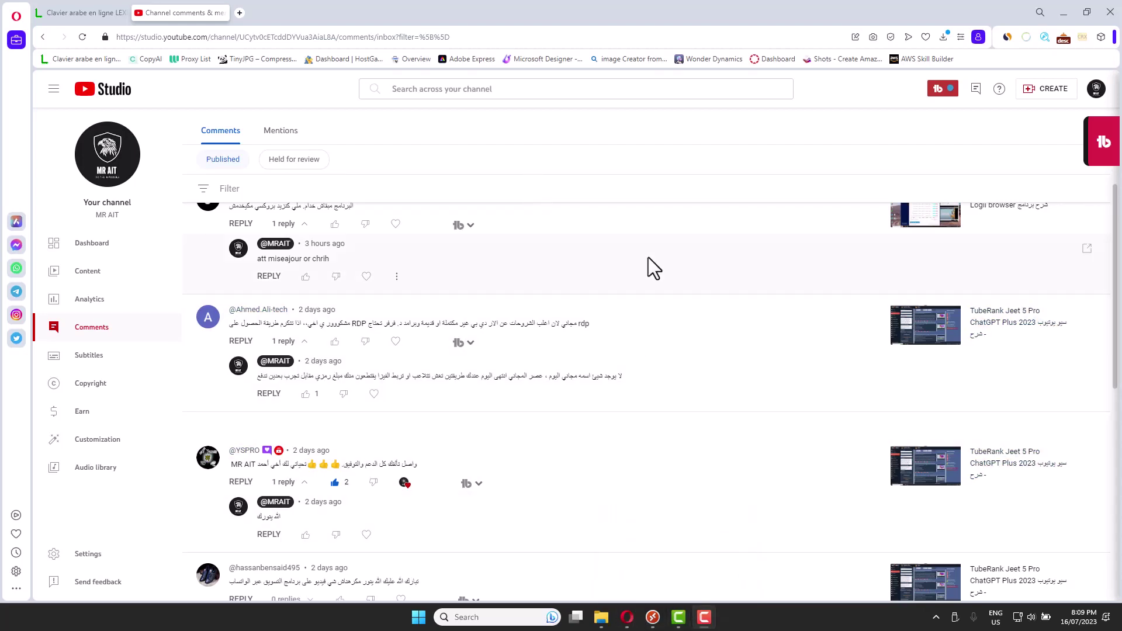
# - Switch to the Mini PC 1 remote desktop showing TubeRank Jeet 5 Pro's Home page
pyautogui.moveTo(649, 611)
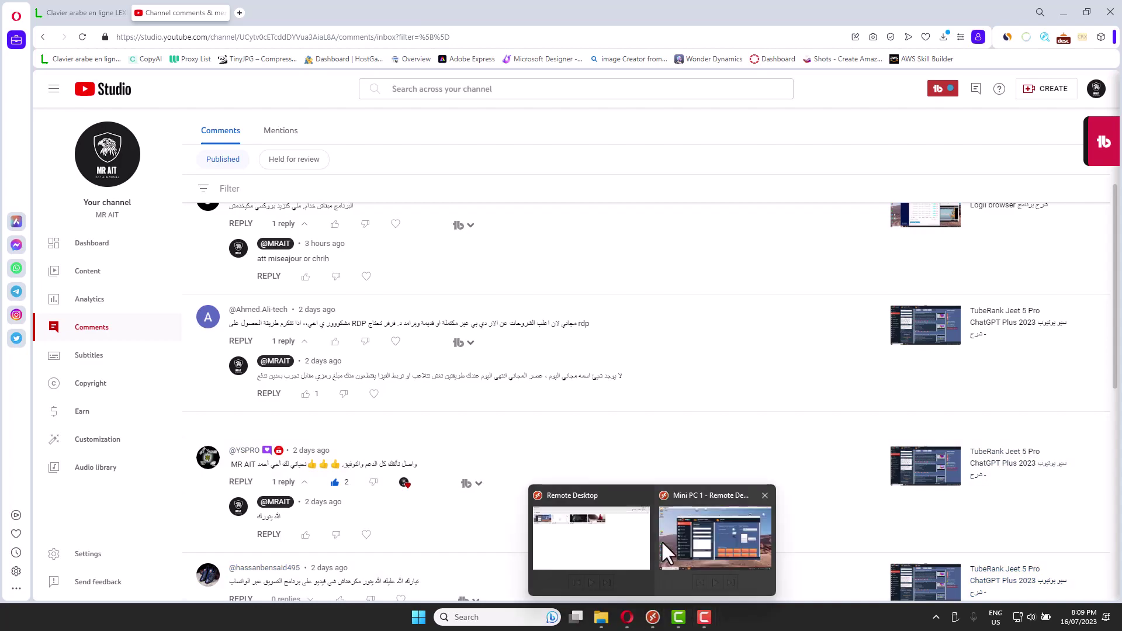
pyautogui.click(597, 532)
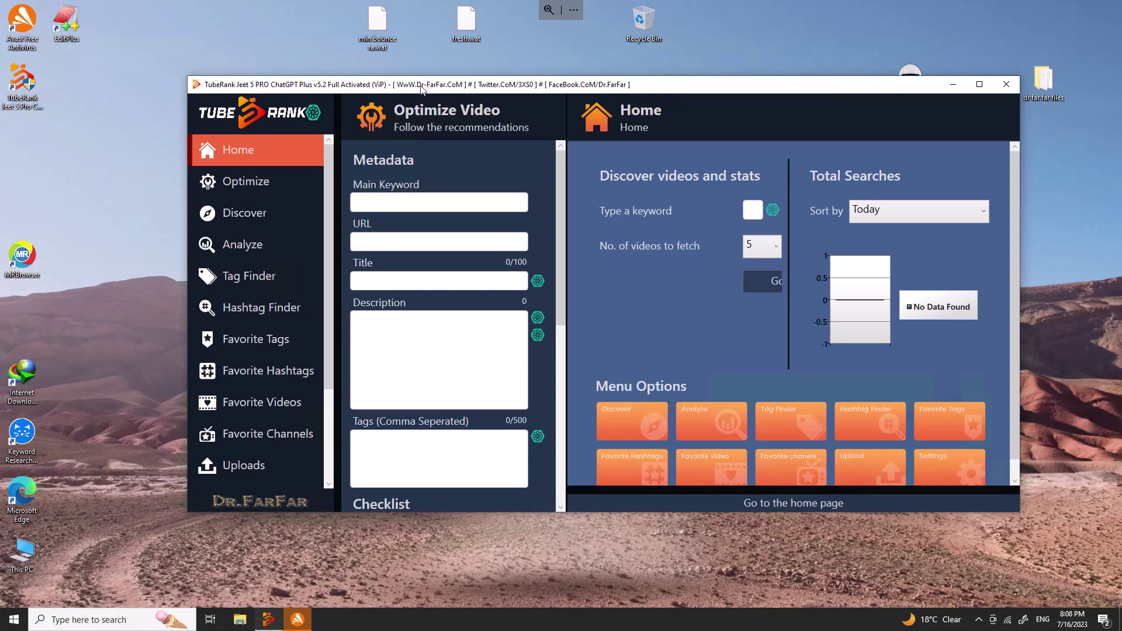
pyautogui.moveTo(493, 89); pyautogui.dragTo(440, 88)
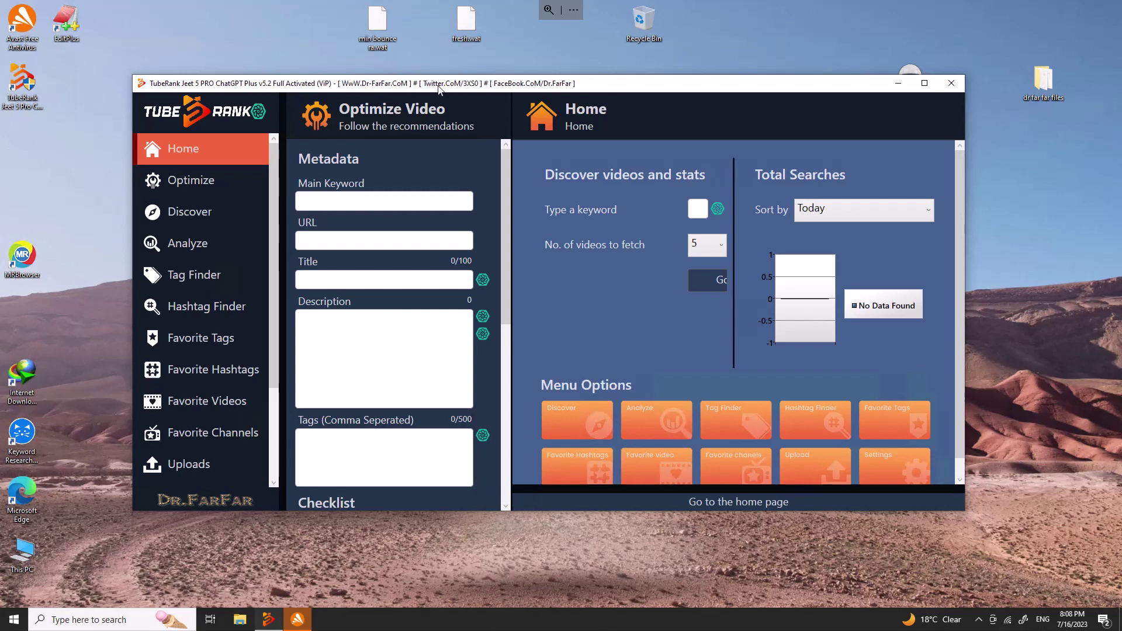
pyautogui.moveTo(439, 88); pyautogui.dragTo(493, 84)
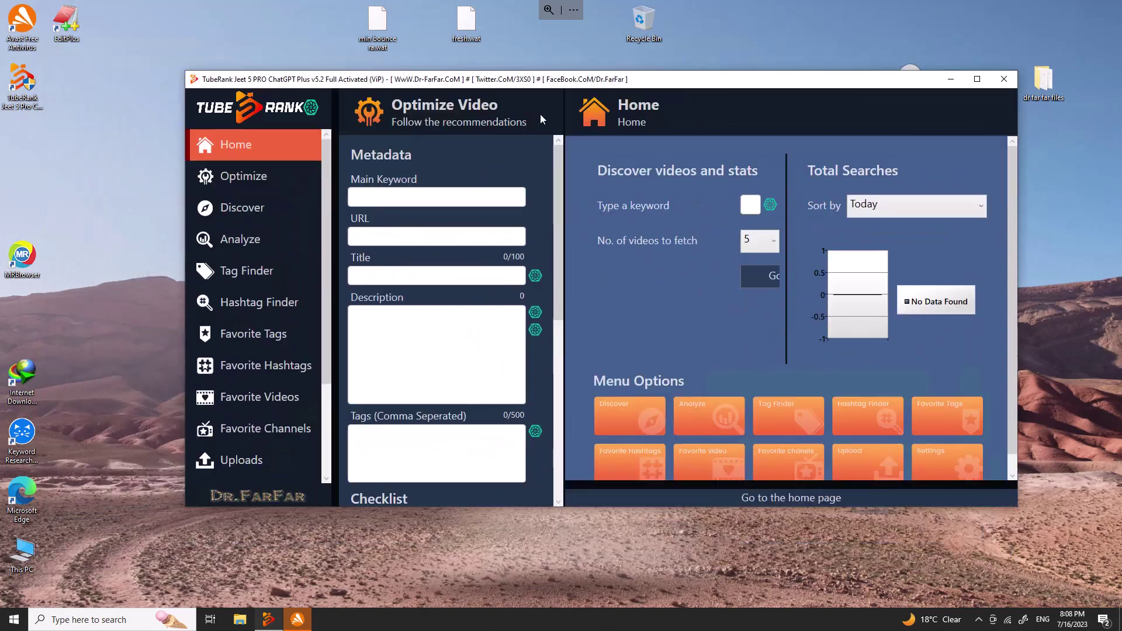
pyautogui.moveTo(540, 119); pyautogui.dragTo(496, 130)
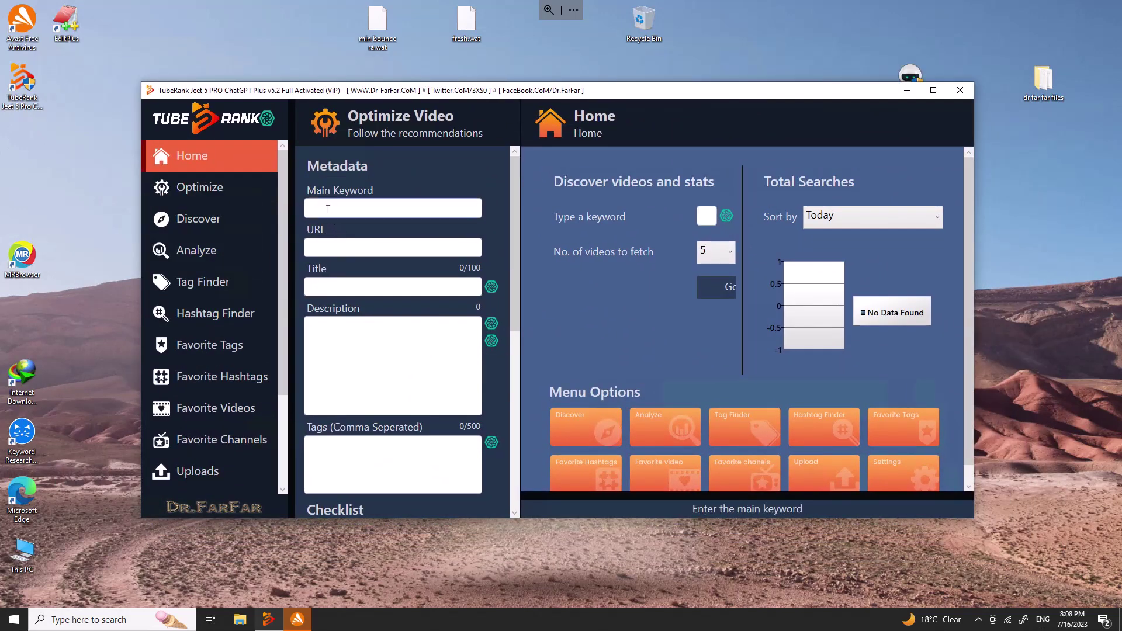
# - Enter 'best android games' as Main Keyword, copy it into the Discover keyword box, and maximize the window
pyautogui.click(328, 209)
pyautogui.write('best android games')
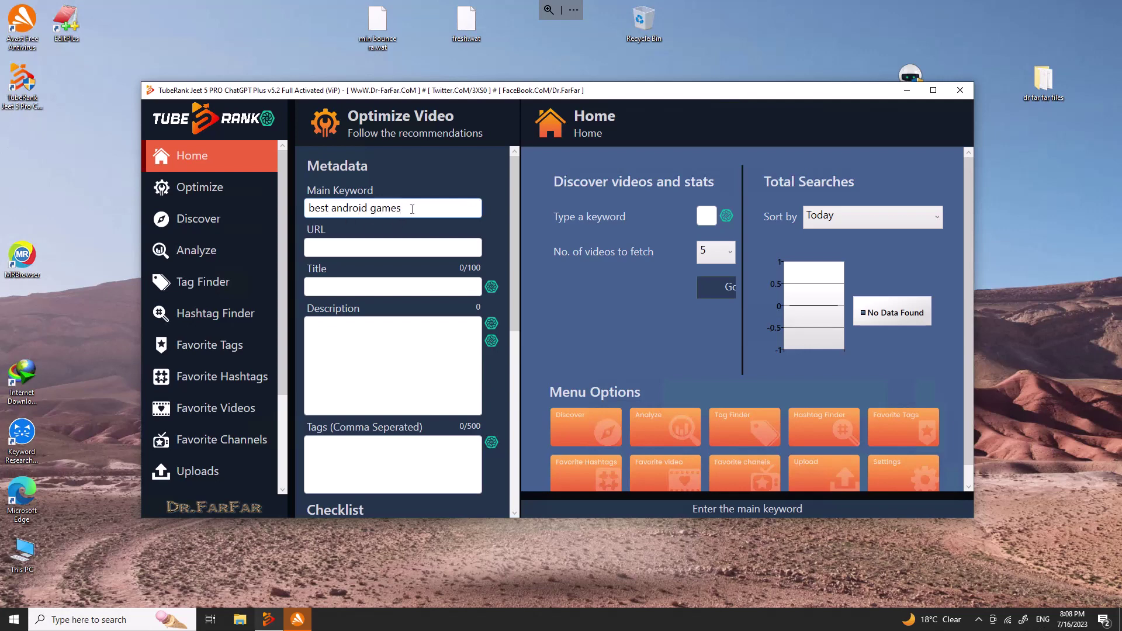
pyautogui.moveTo(411, 208); pyautogui.dragTo(270, 209)
pyautogui.hotkey('ctrl', 'c')
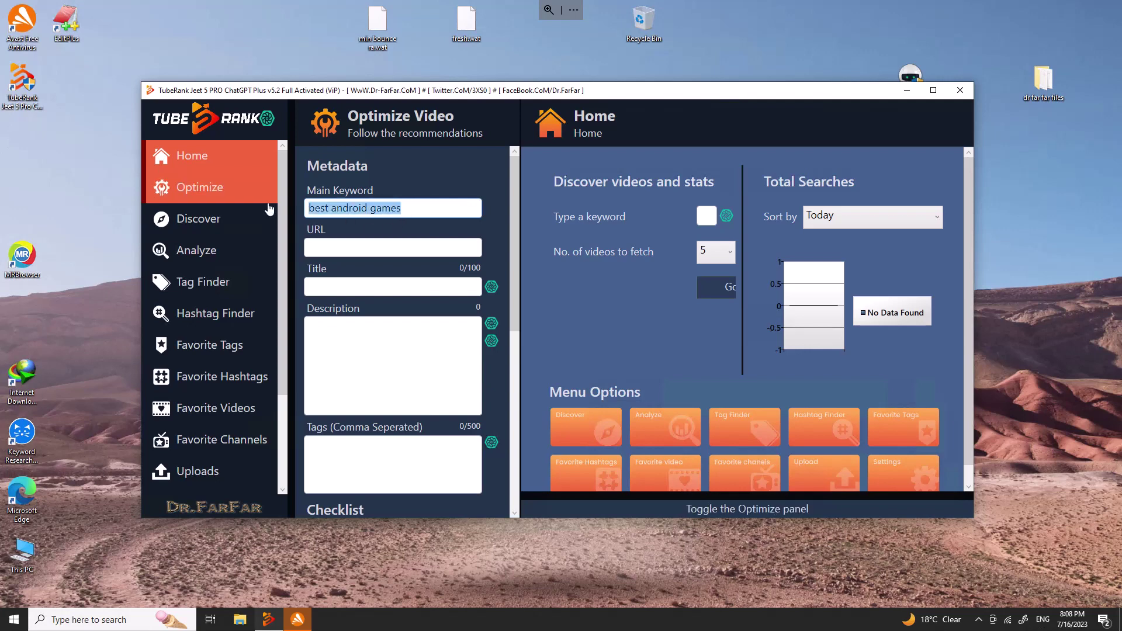
pyautogui.click(706, 215)
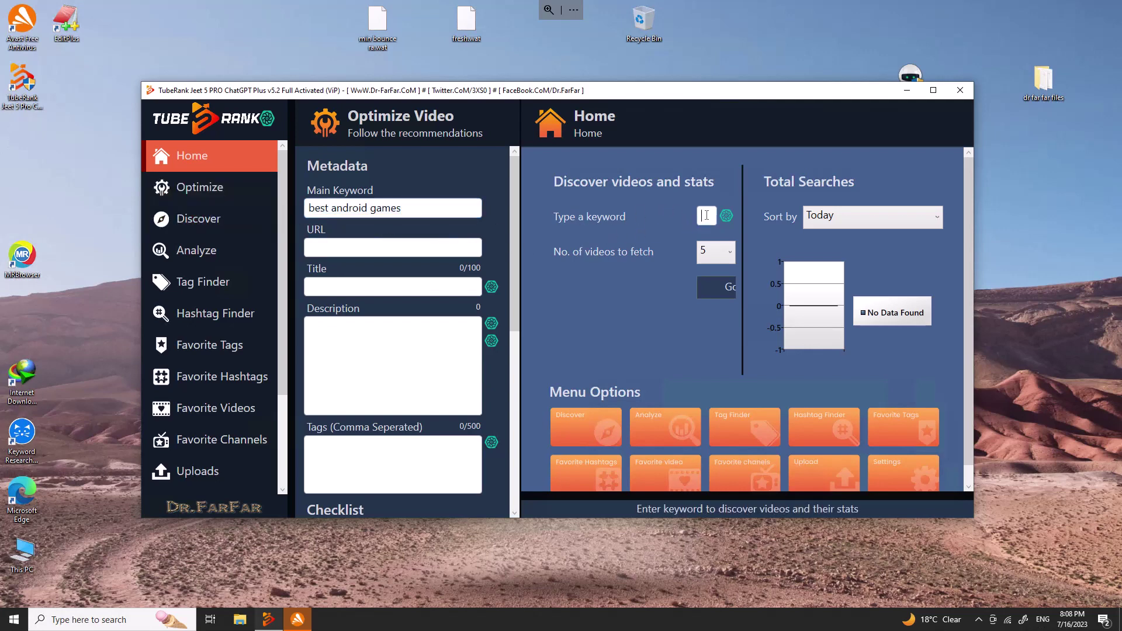
pyautogui.hotkey('ctrl', 'v')
pyautogui.doubleClick(818, 90)
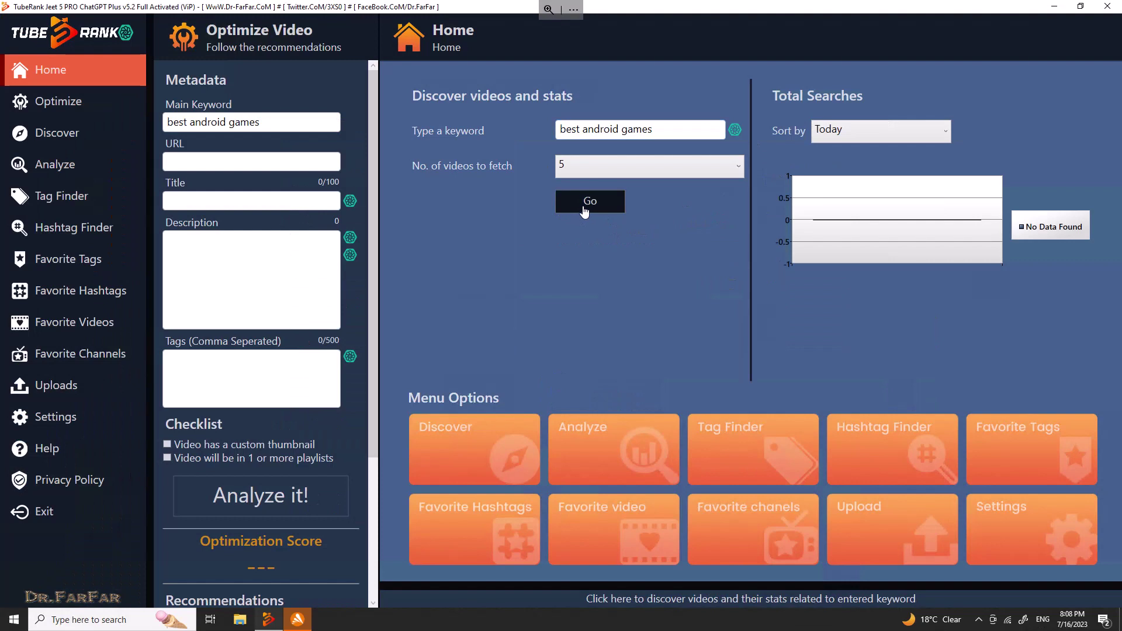
# - Fetch top videos for 'best android games', showing 627,886 average views and 100% ranking difficulty
pyautogui.click(583, 206)
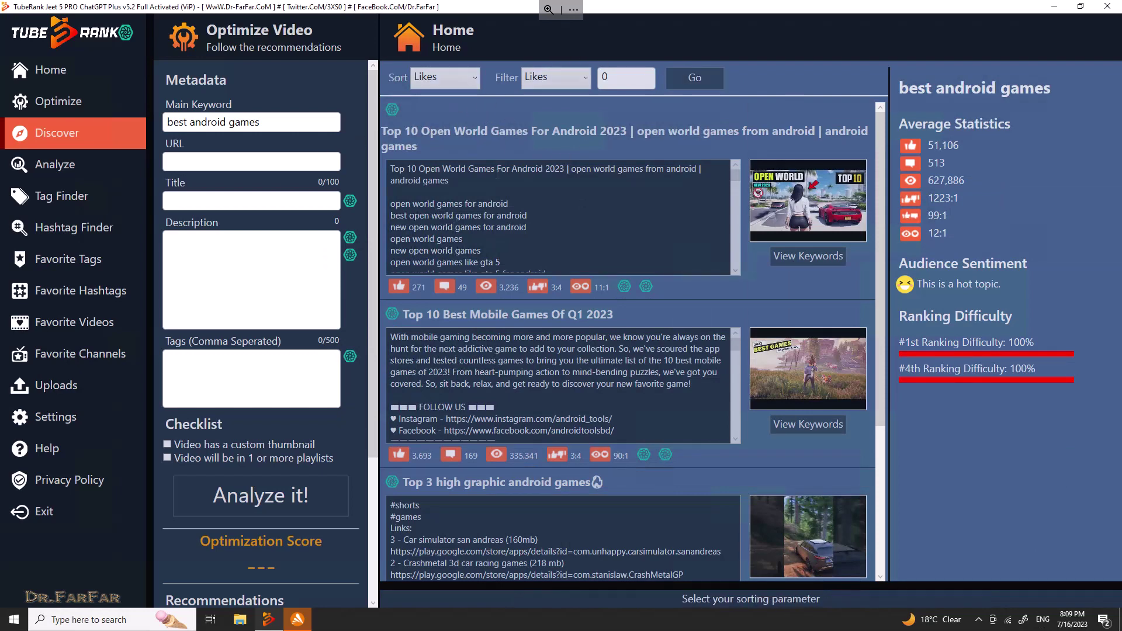
pyautogui.scroll(-3, 867, 315)
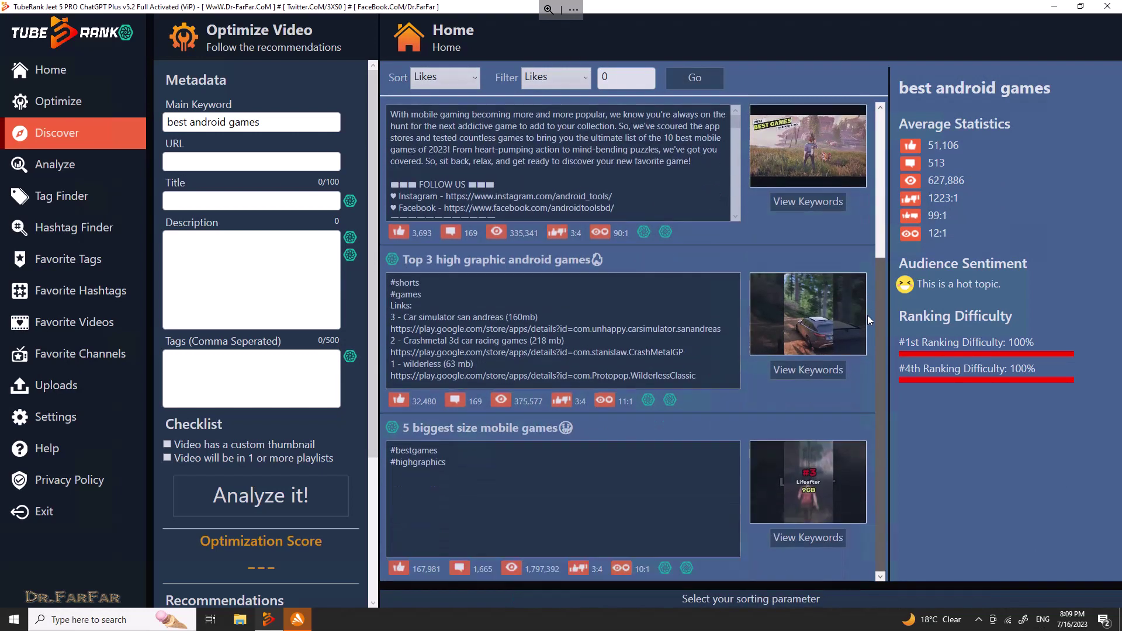
pyautogui.scroll(2, 863, 251)
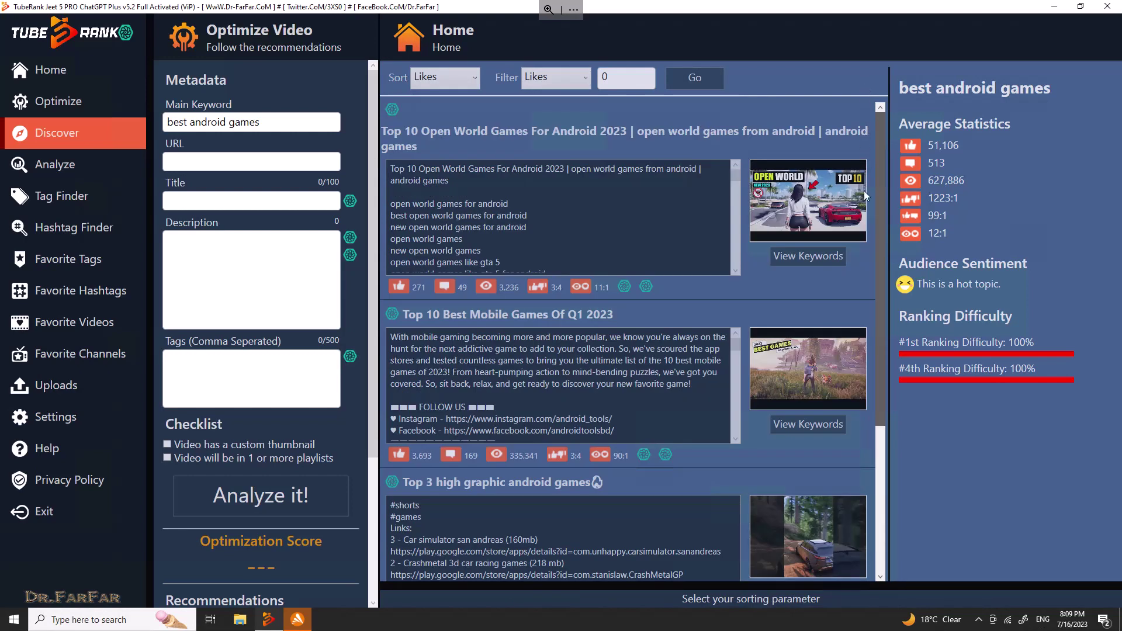
pyautogui.scroll(1, 863, 152)
pyautogui.scroll(1, 863, 119)
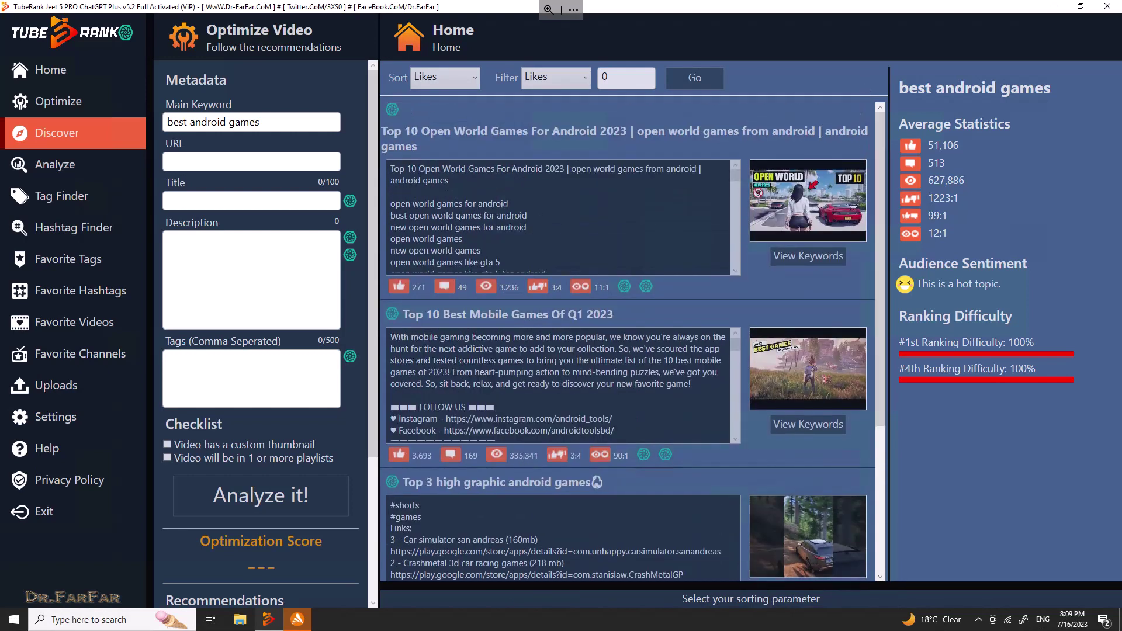
# - Inspect lines in the first video's keyword list, including 'world games'
pyautogui.moveTo(505, 203); pyautogui.dragTo(406, 204)
pyautogui.moveTo(535, 215); pyautogui.dragTo(409, 216)
pyautogui.moveTo(466, 238); pyautogui.dragTo(412, 239)
pyautogui.click(514, 226)
pyautogui.moveTo(737, 179); pyautogui.dragTo(735, 194)
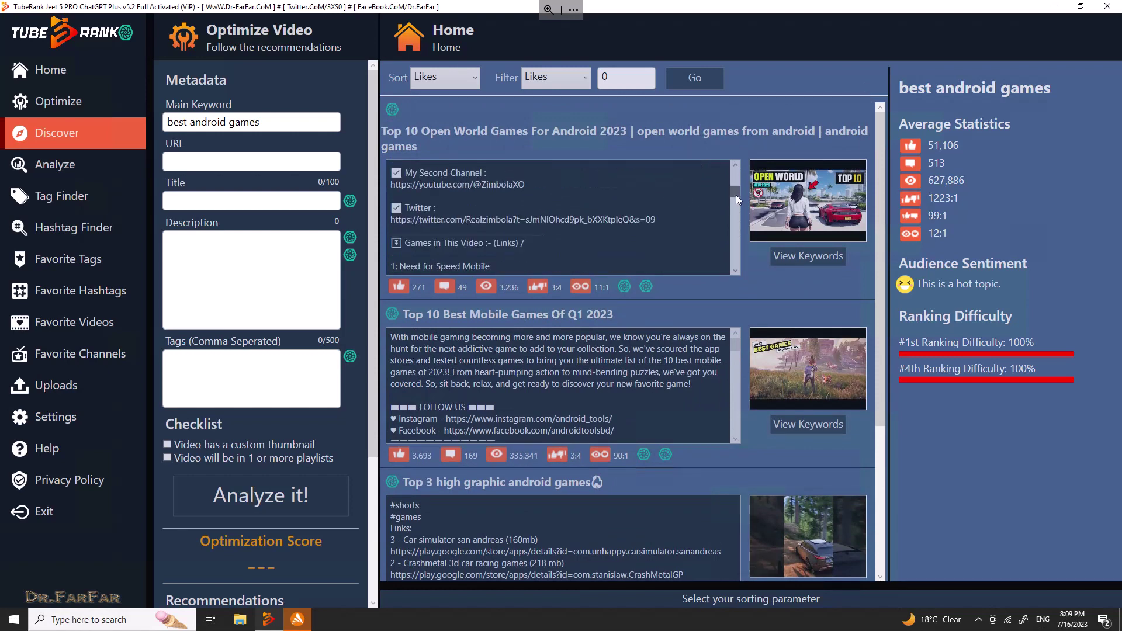
# - Return to Home and set the number of videos to fetch to 100
pyautogui.click(76, 76)
pyautogui.click(646, 129)
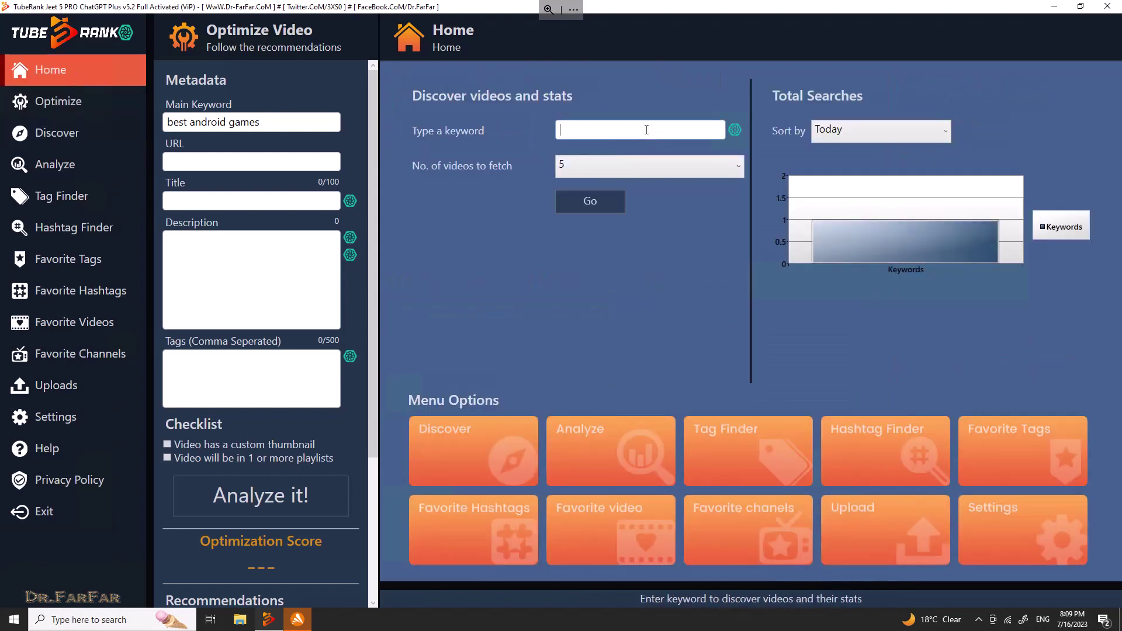
pyautogui.click(626, 161)
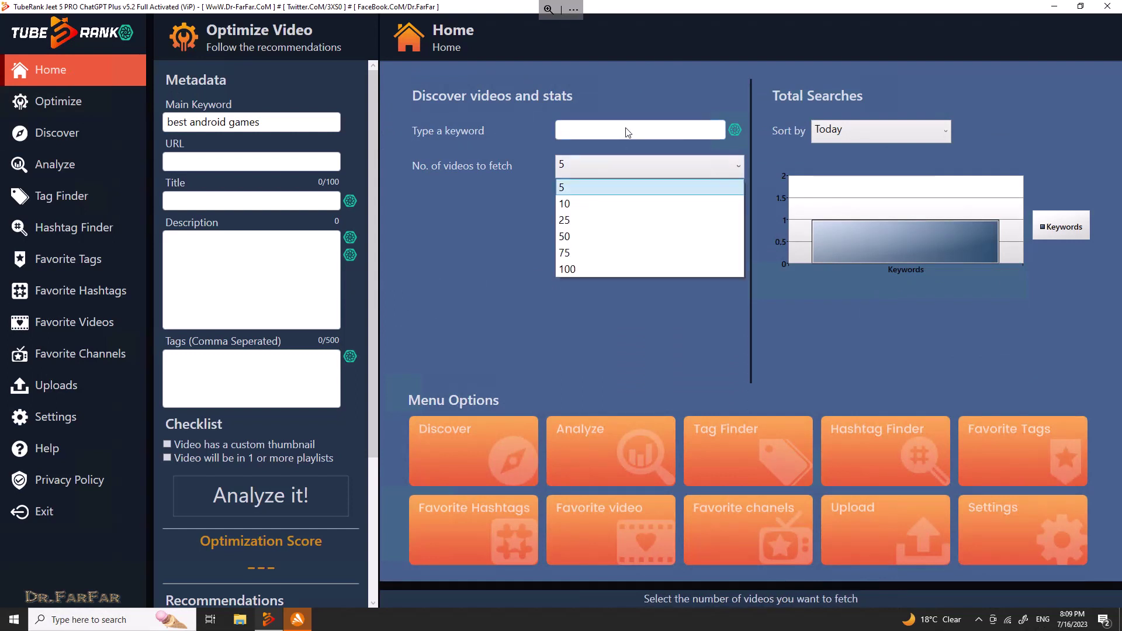
pyautogui.click(587, 264)
# - Search 'android games' and show the Discover results averaging 758,208 views
pyautogui.click(582, 131)
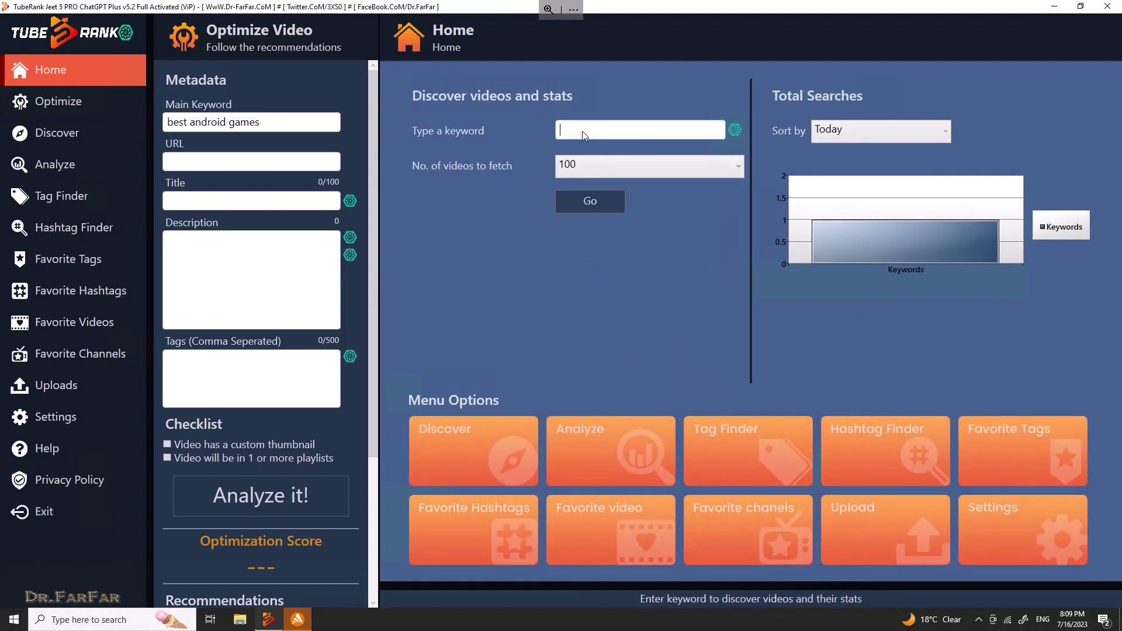
pyautogui.write('android games')
pyautogui.click(590, 200)
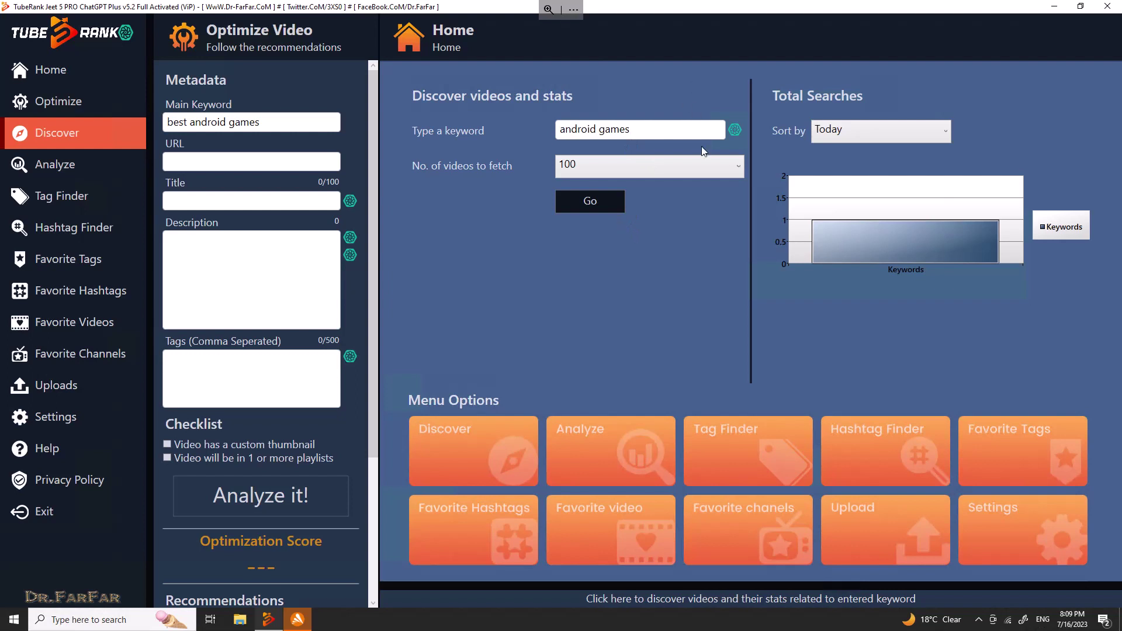
pyautogui.click(131, 121)
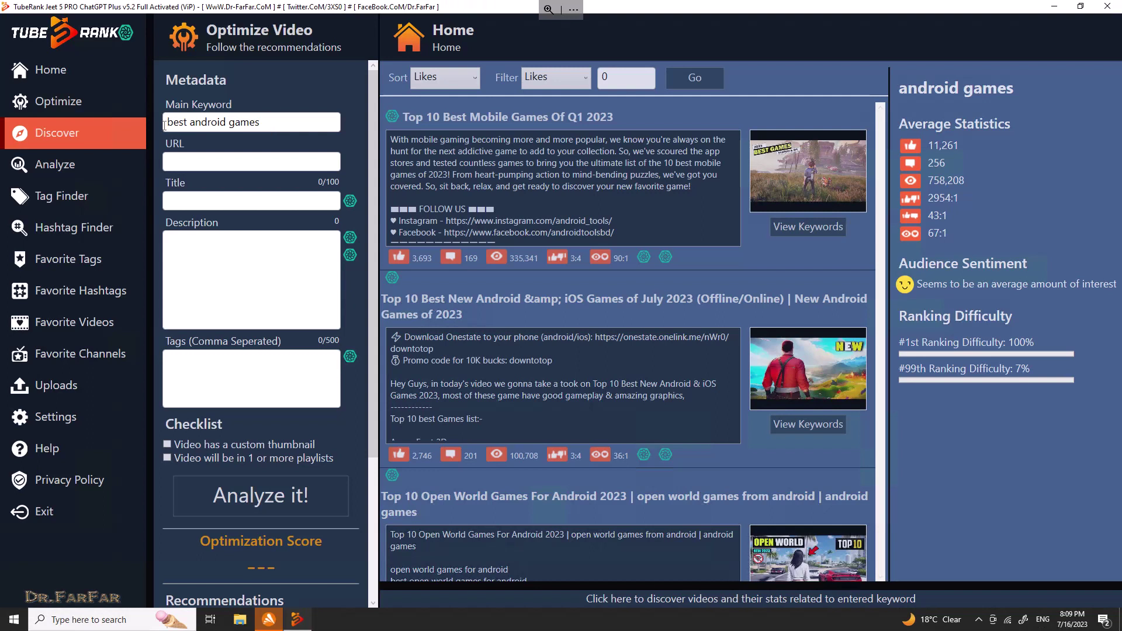
# - Clear the Main Keyword and paste 'best android games' into the Title
pyautogui.tripleClick(162, 123)
pyautogui.hotkey('ctrl', 'c')
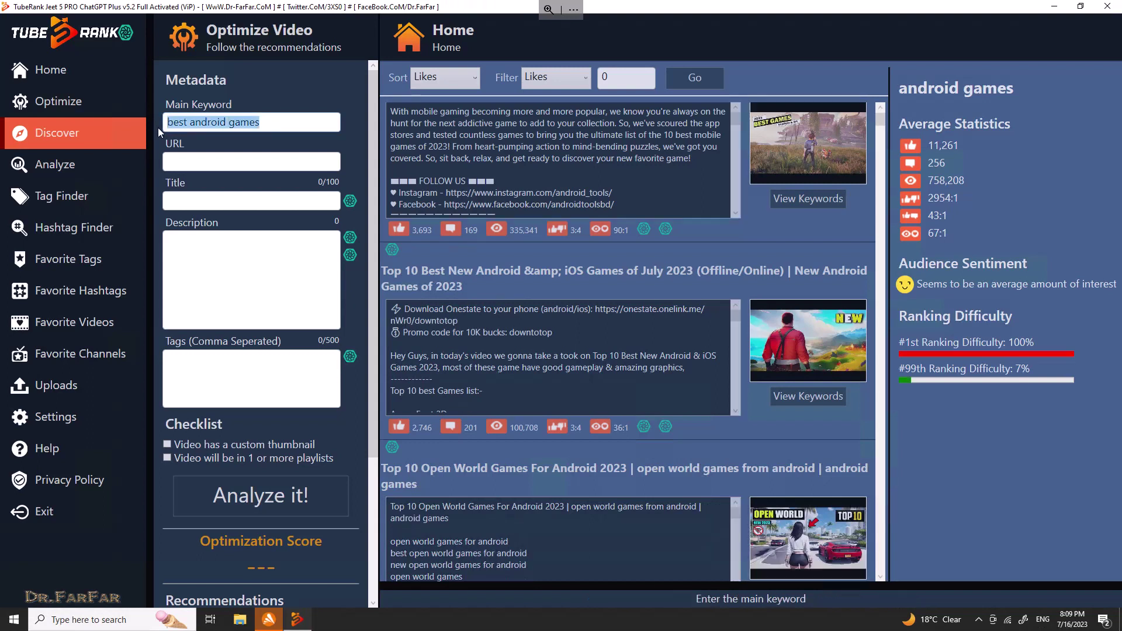
pyautogui.press('BackSpace')
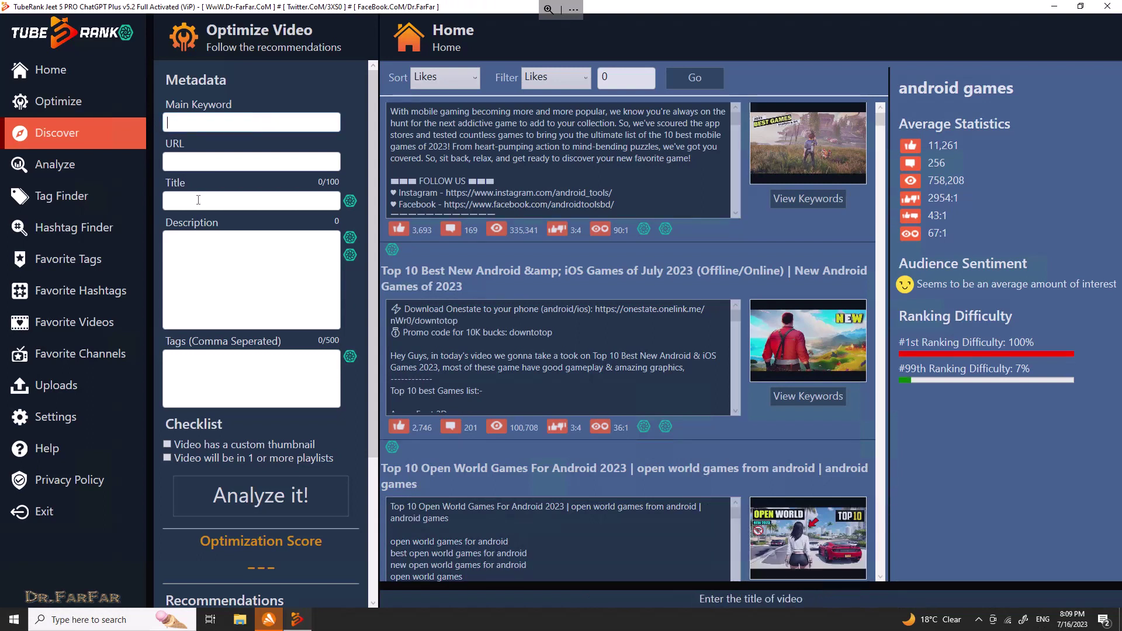
pyautogui.click(198, 199)
pyautogui.hotkey('ctrl', 'v')
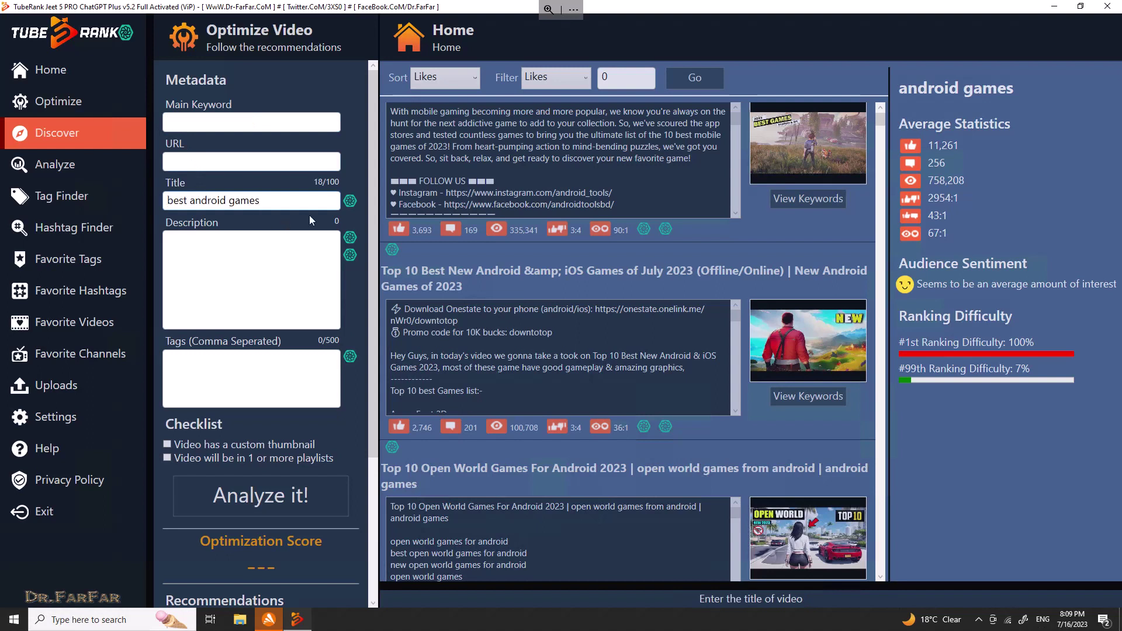
# - Replace the title with the AI suggestion 'Top Android Games for Ultimate Entertainment'
pyautogui.click(349, 201)
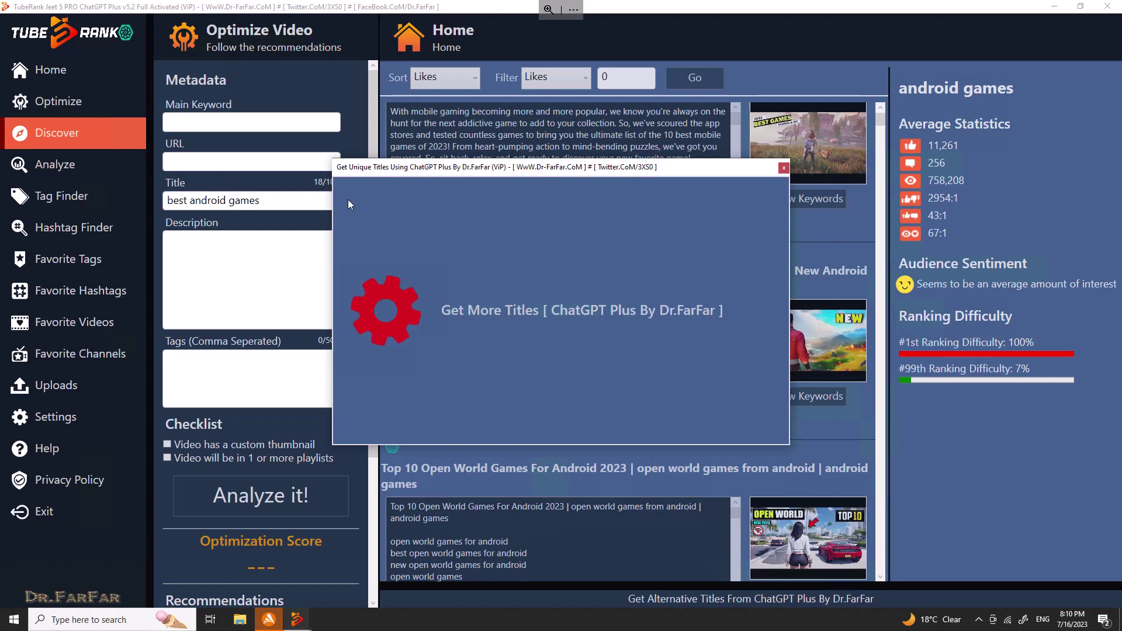
pyautogui.moveTo(436, 170); pyautogui.dragTo(515, 166)
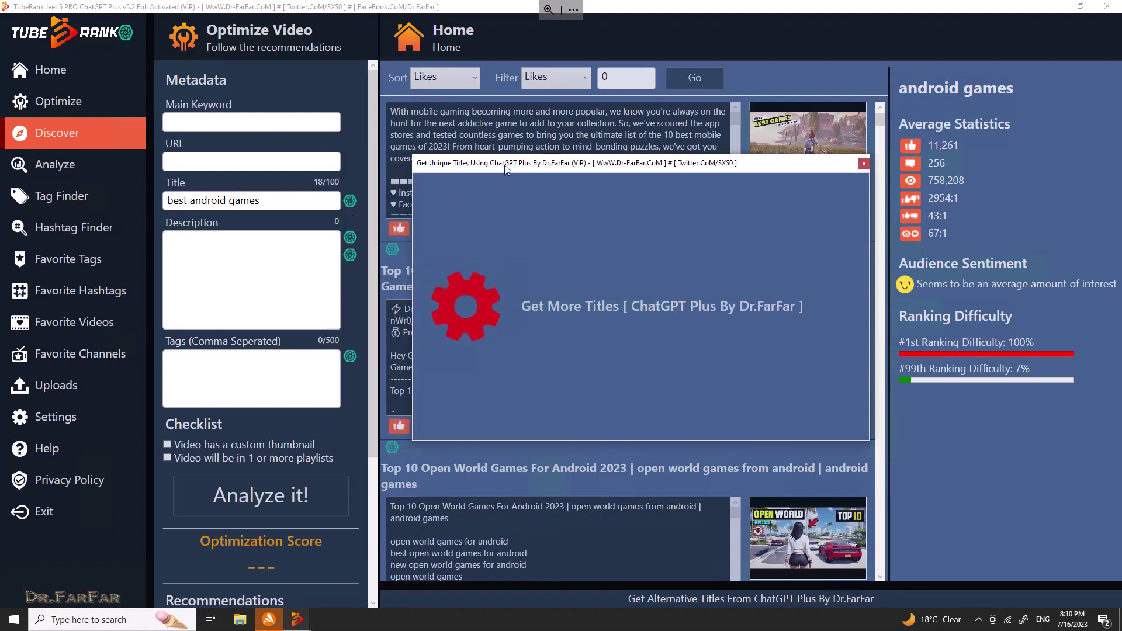
pyautogui.moveTo(503, 163); pyautogui.dragTo(472, 99)
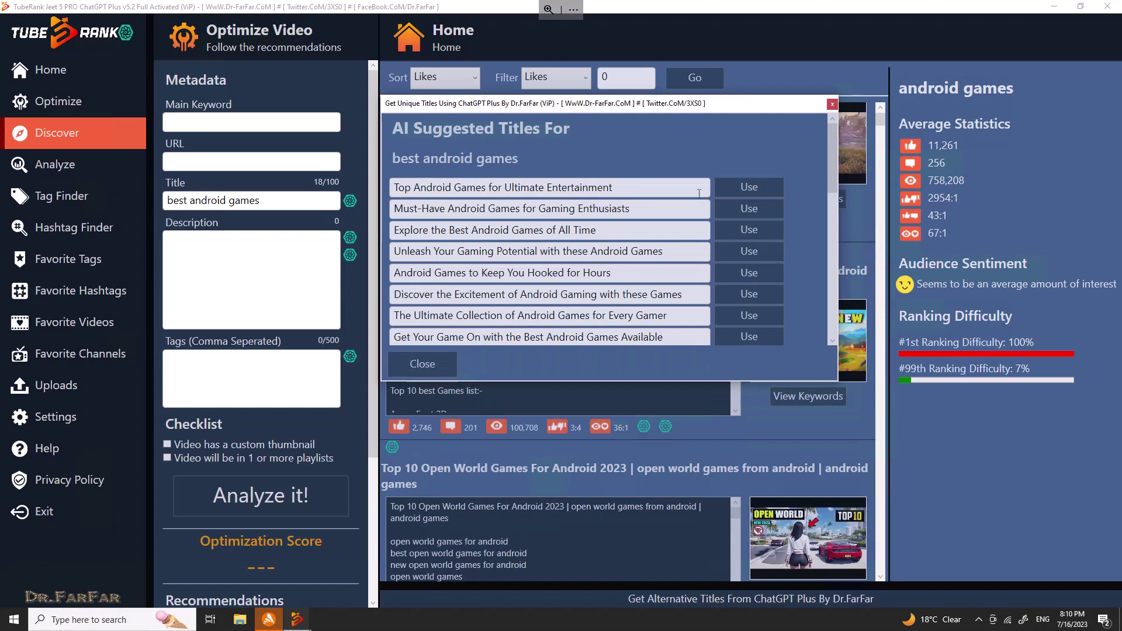
pyautogui.click(749, 189)
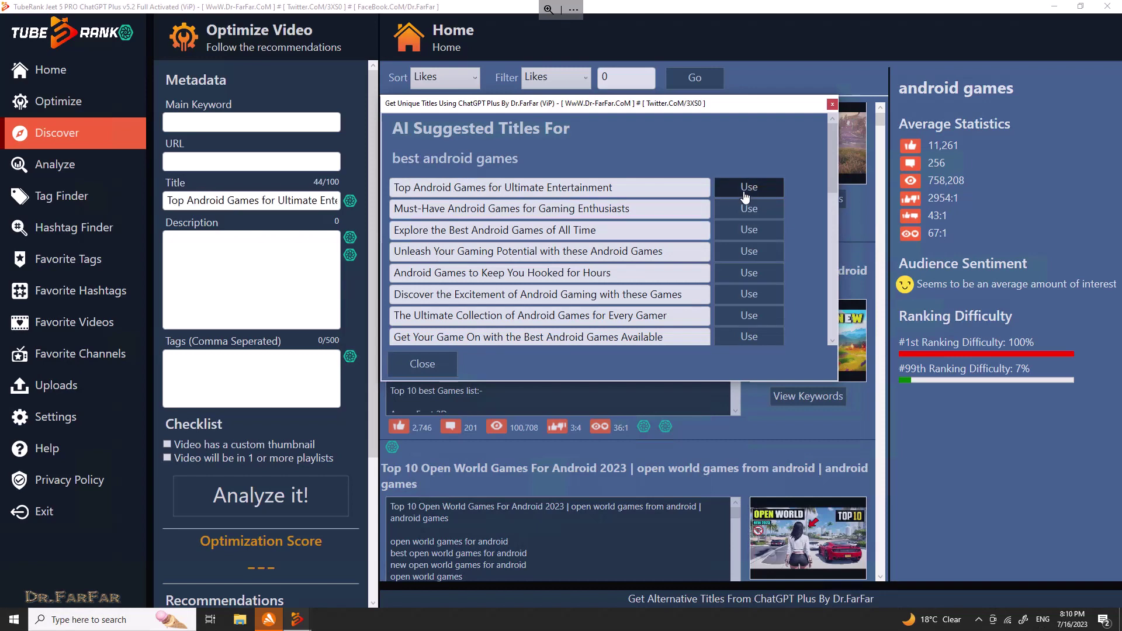
pyautogui.click(440, 371)
# - Paste the title into the Description and copy the AI-generated description text
pyautogui.doubleClick(279, 198)
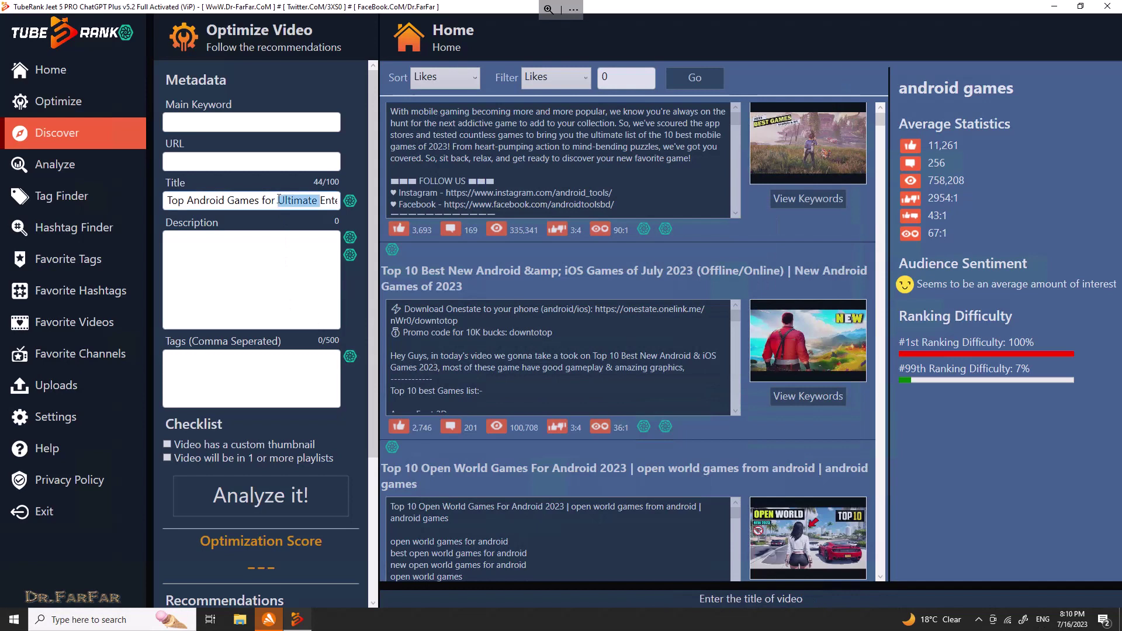
pyautogui.click(260, 264)
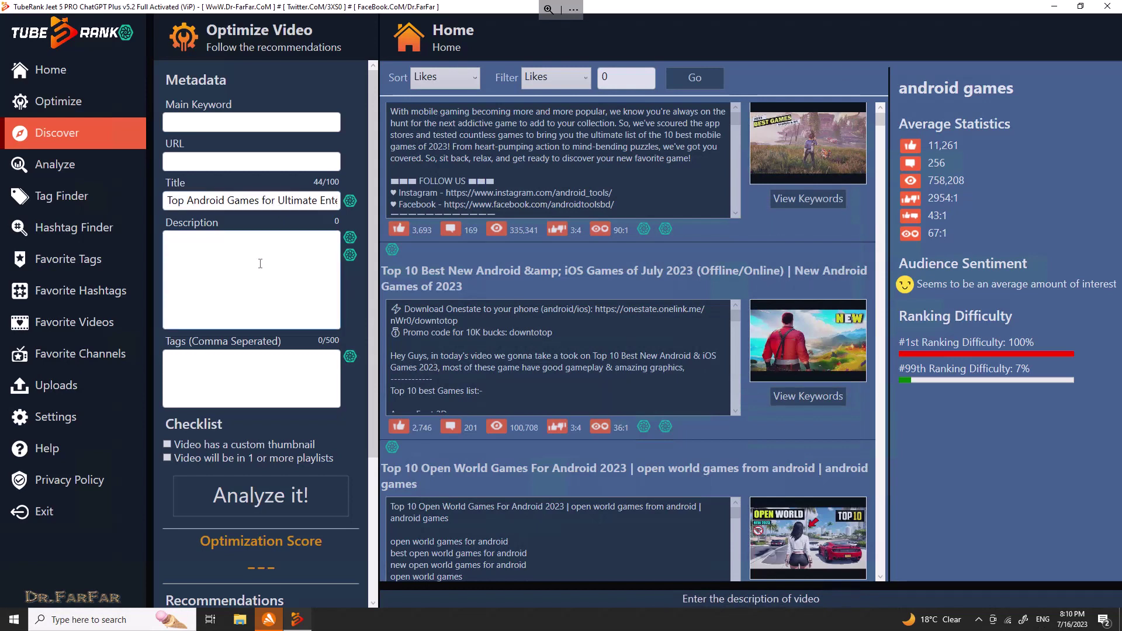
pyautogui.write('Top Android Games for Ultimate Entertainment')
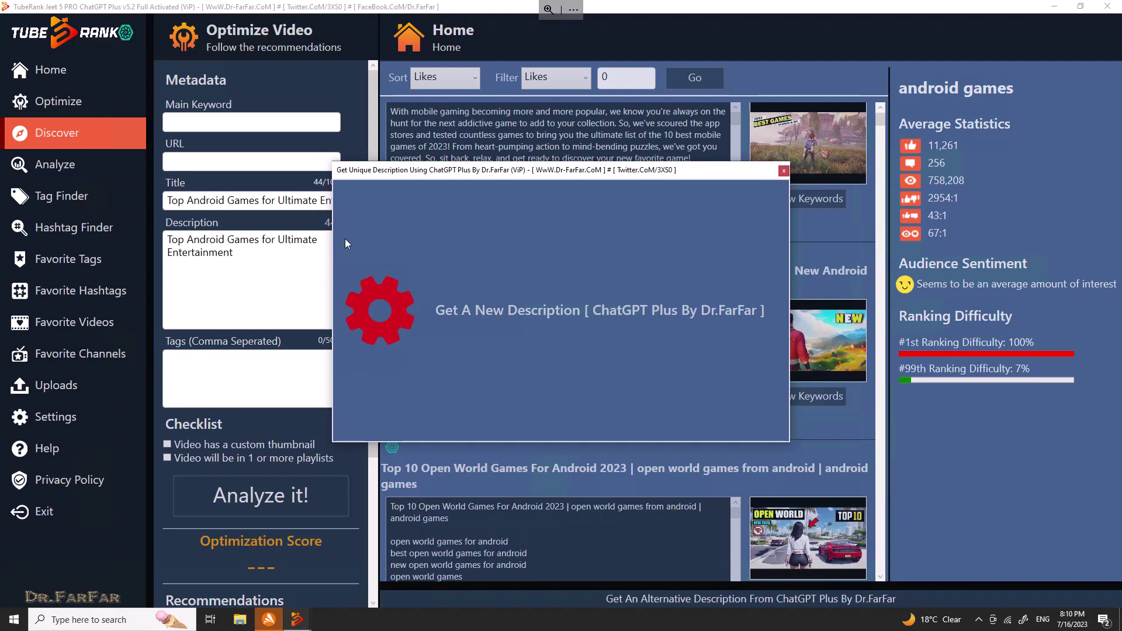
pyautogui.hotkey('ctrl', 'a')
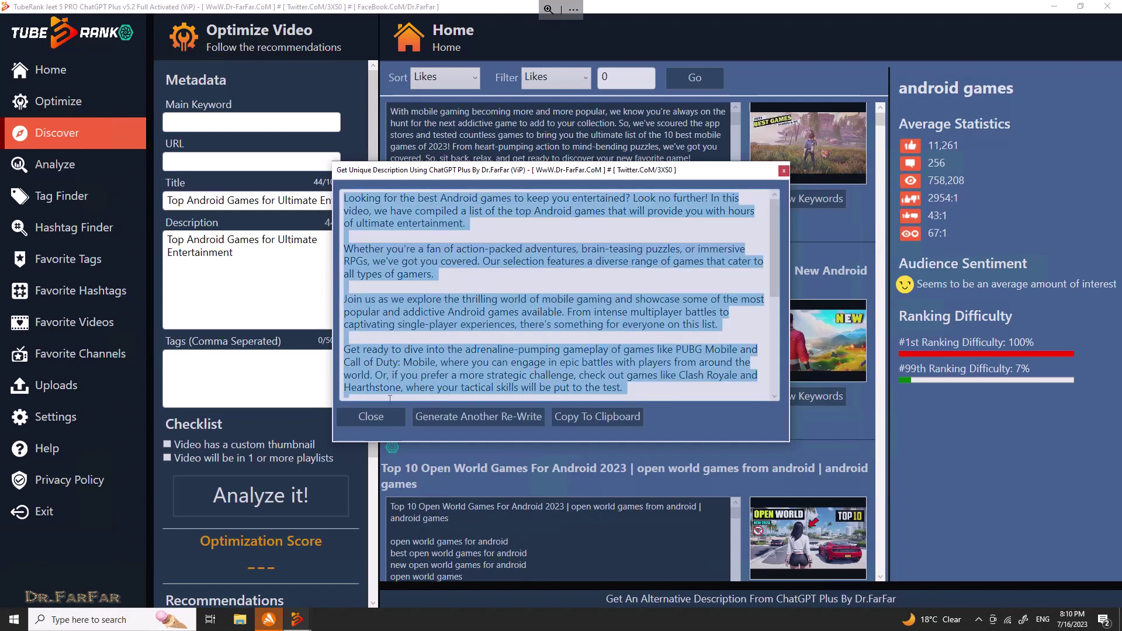
pyautogui.click(372, 416)
# - Replace the description with the AI text and delete the trailing word-count note, leaving 1776 characters
pyautogui.hotkey('ctrl', 'a')
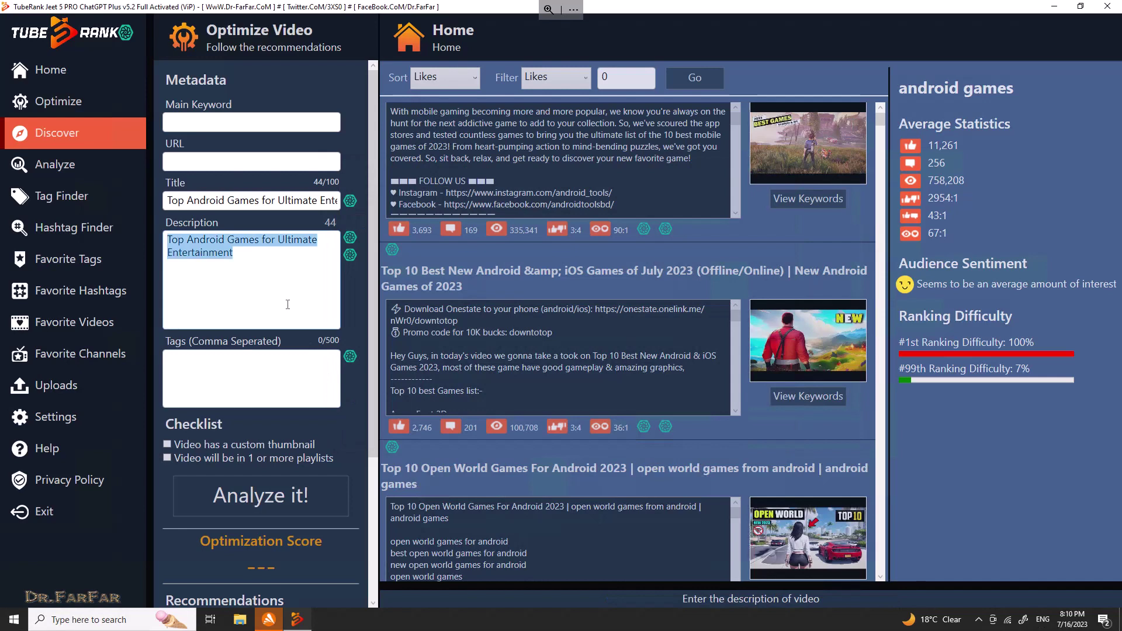
pyautogui.hotkey('ctrl', 'v')
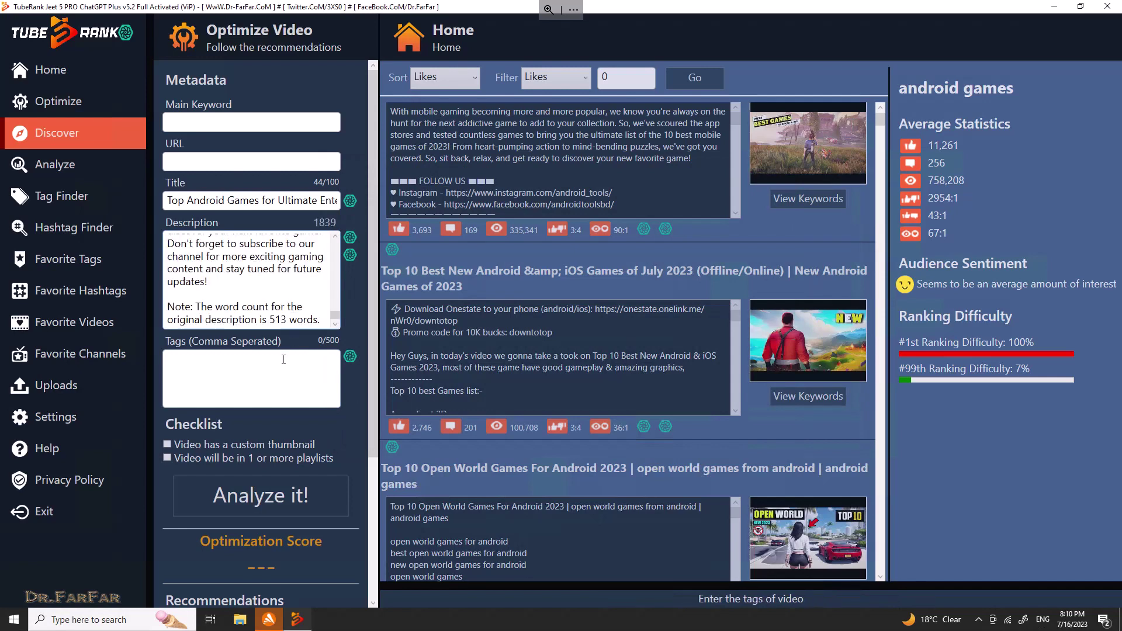
pyautogui.hotkey('shift', 'Up')
pyautogui.hotkey('shift', 'Home')
pyautogui.press('BackSpace')
pyautogui.scroll(-1, 257, 234)
pyautogui.moveTo(187, 146); pyautogui.dragTo(225, 147)
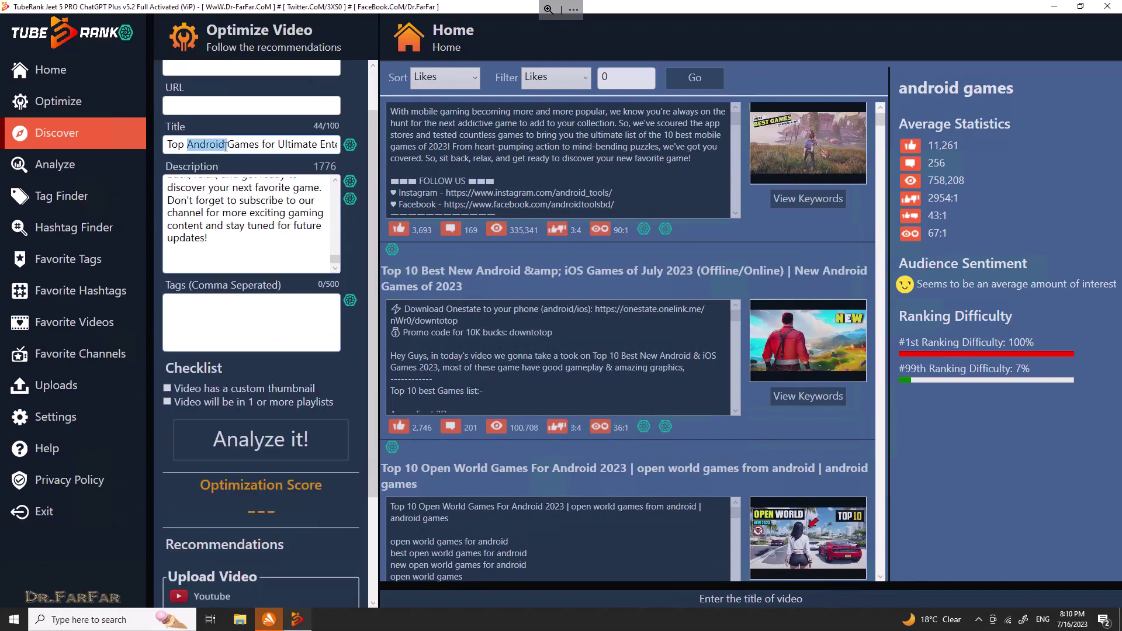
# - Add the title as the first tag and request AI keyword suggestions
pyautogui.click(239, 316)
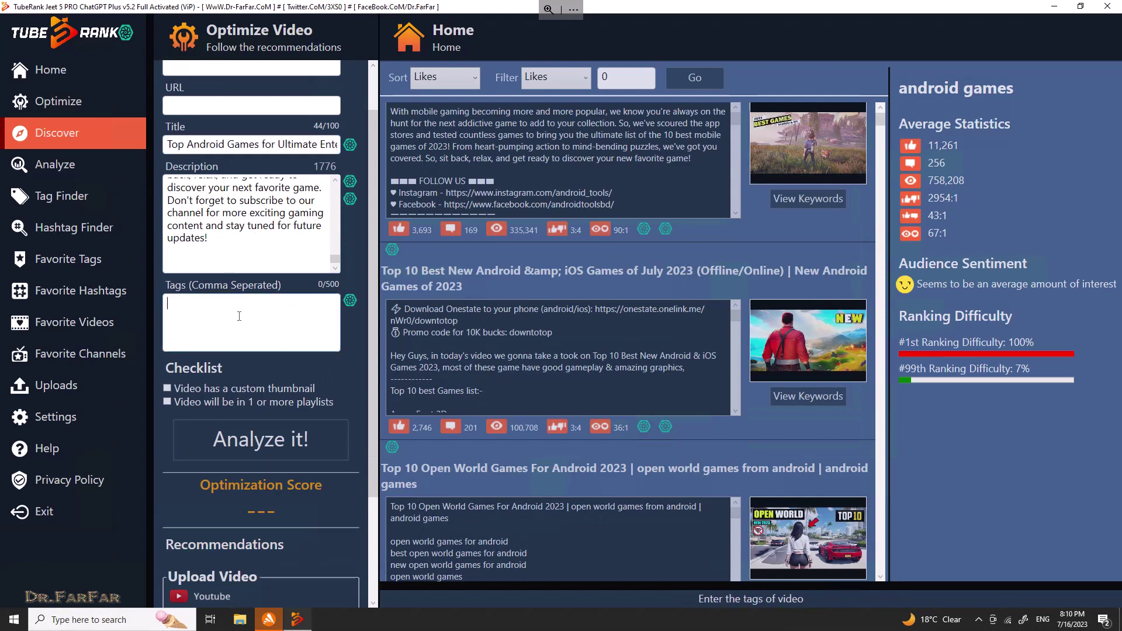
pyautogui.write('Top Android Games for Ultimate Entertainment')
pyautogui.click(348, 300)
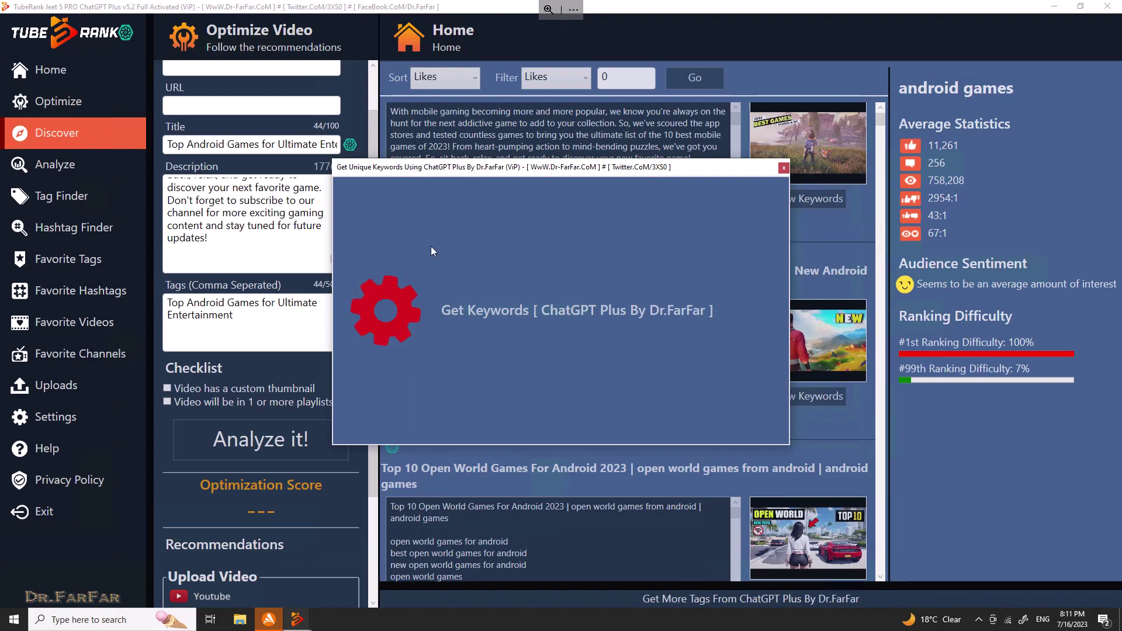
pyautogui.moveTo(512, 174); pyautogui.dragTo(542, 135)
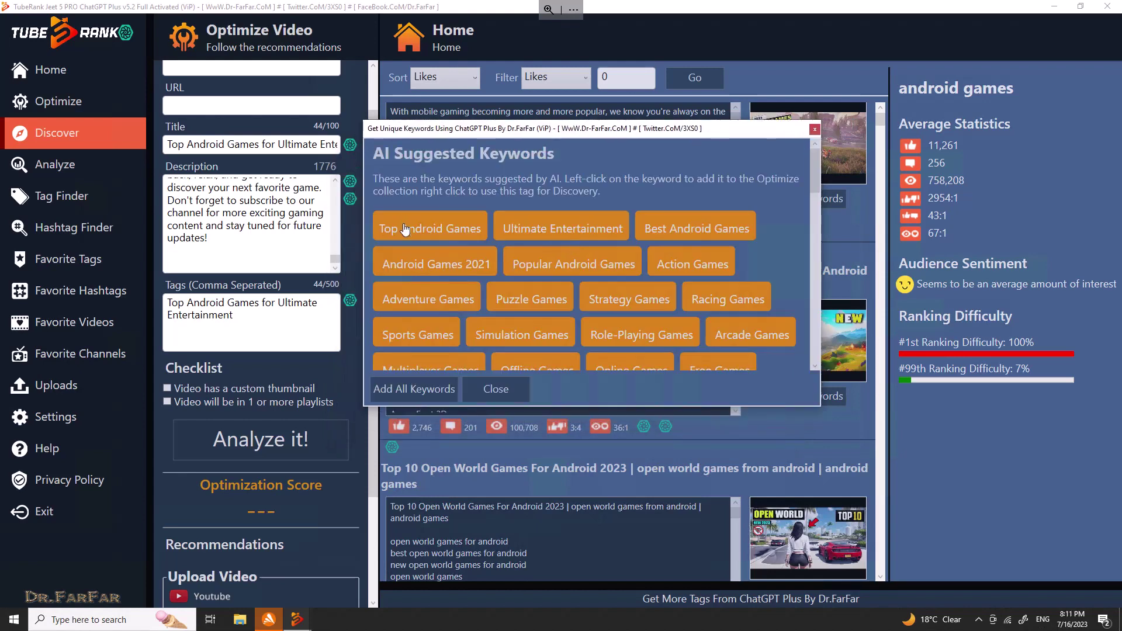
# - Add Top Android Games, Ultimate Entertainment, Best Android Games, Android Games 2021, Popular Android Games and Action Games as tags
pyautogui.click(405, 229)
pyautogui.click(541, 233)
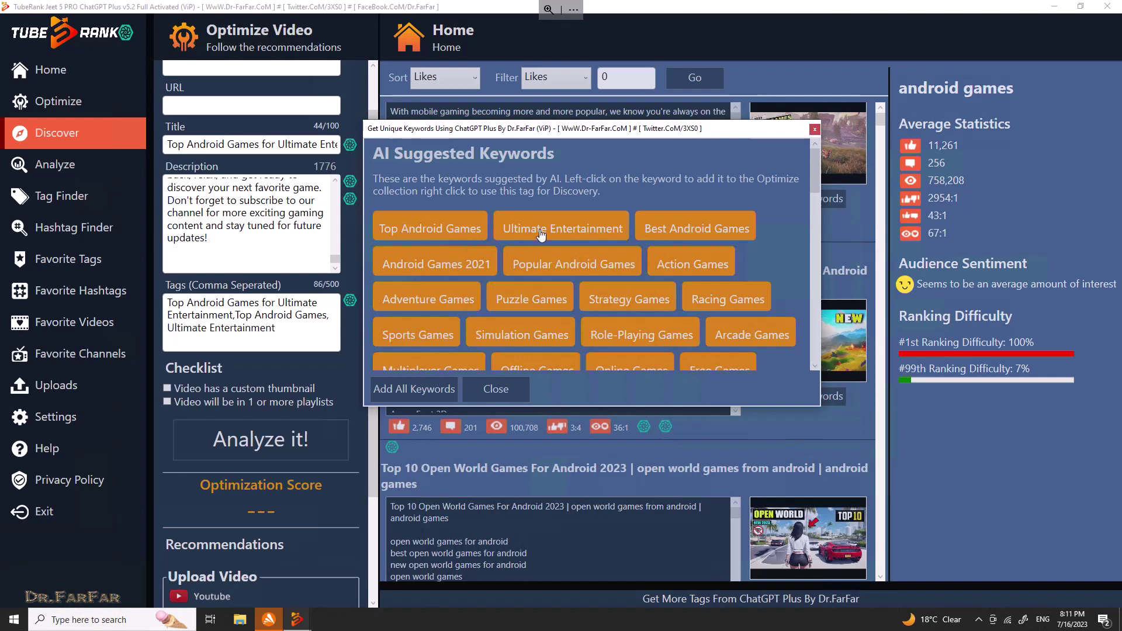
pyautogui.click(672, 234)
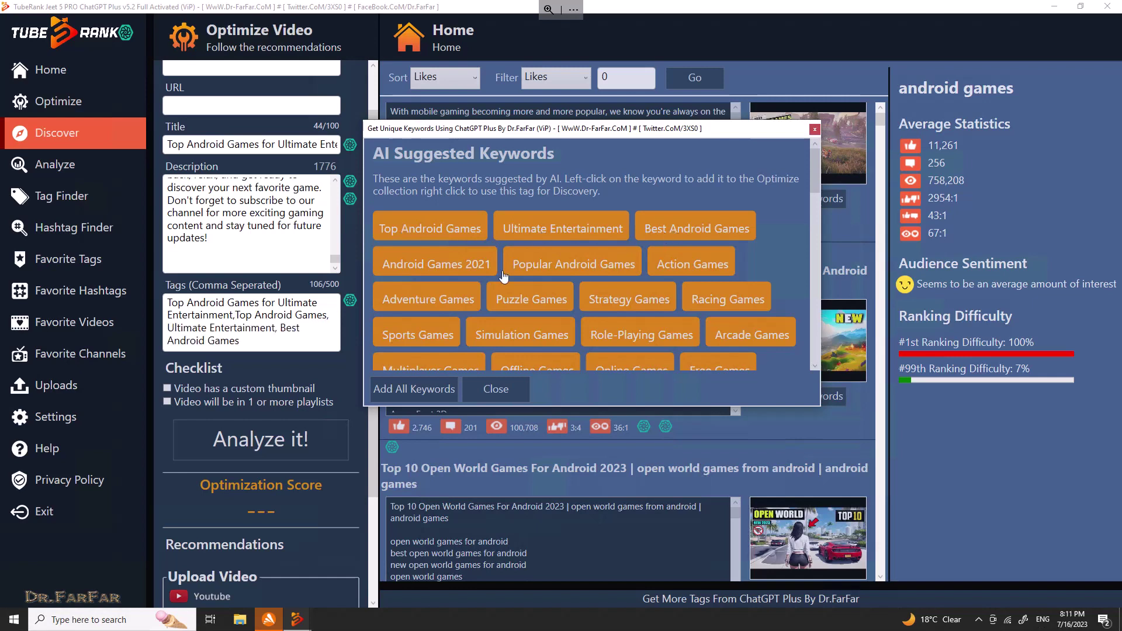
pyautogui.click(440, 269)
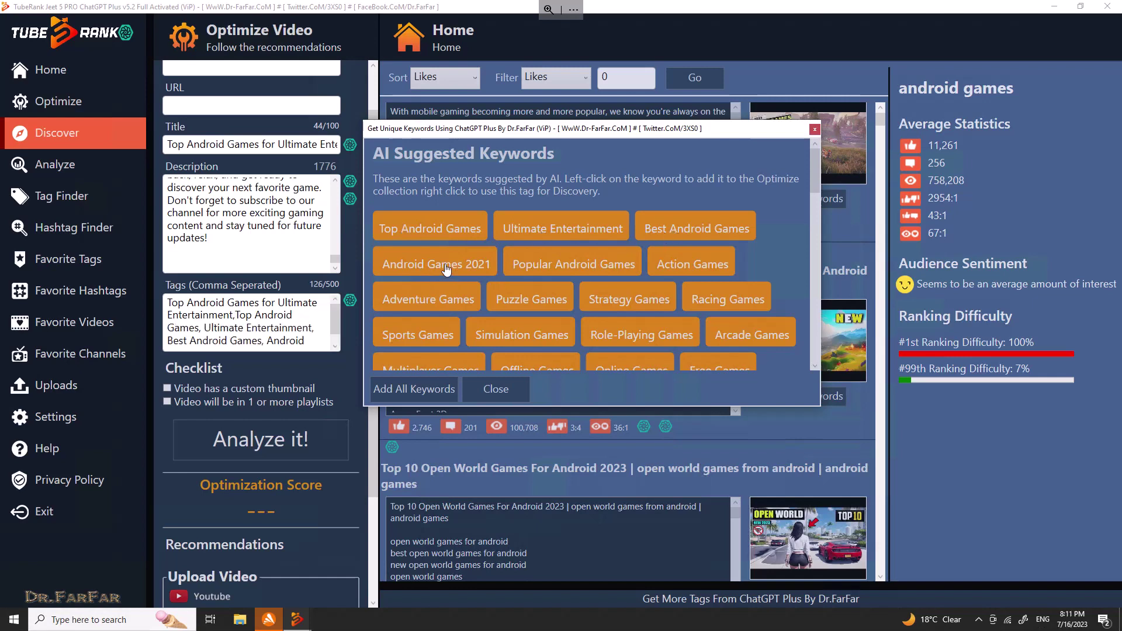
pyautogui.click(571, 273)
pyautogui.click(675, 270)
pyautogui.click(815, 130)
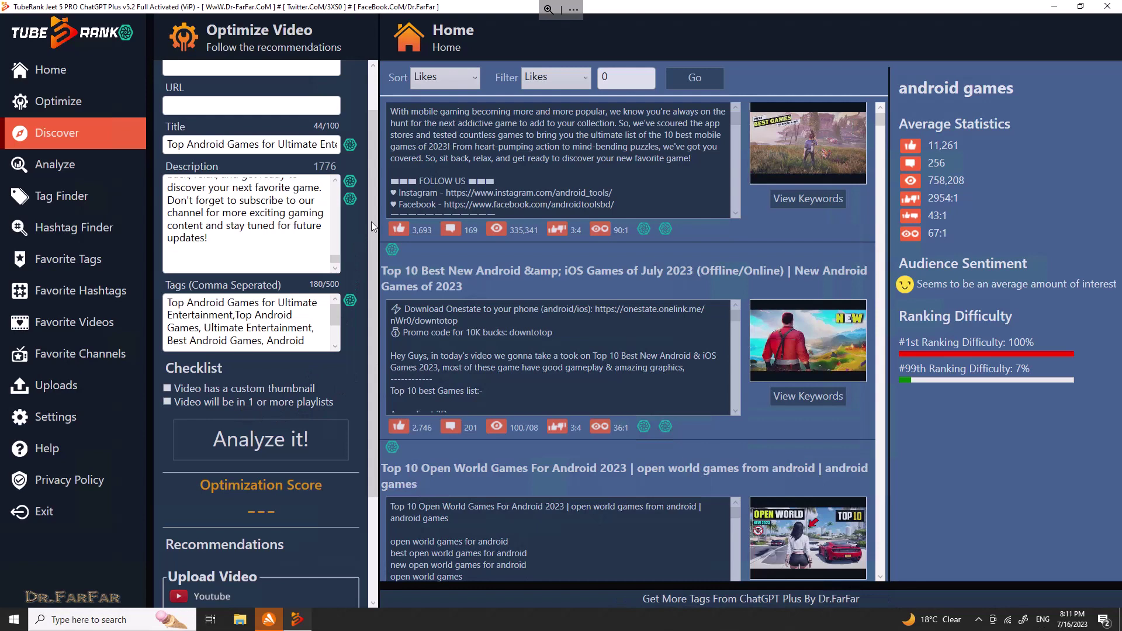
# - Analyze the title, description and tags, getting an 82% optimization score
pyautogui.moveTo(371, 222); pyautogui.dragTo(374, 248)
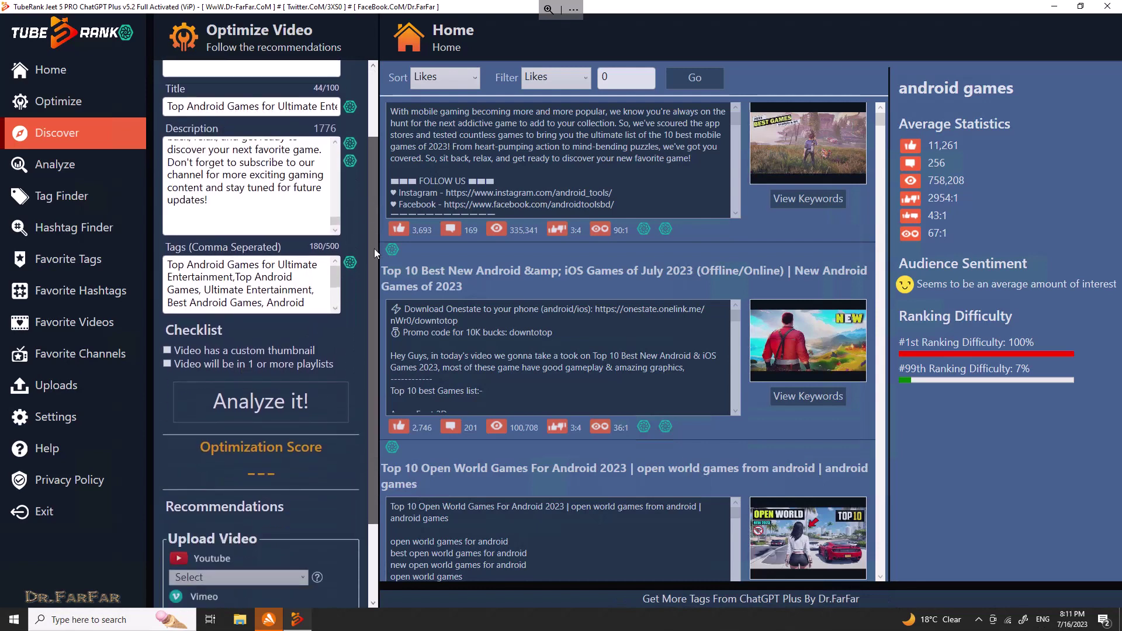
pyautogui.click(290, 408)
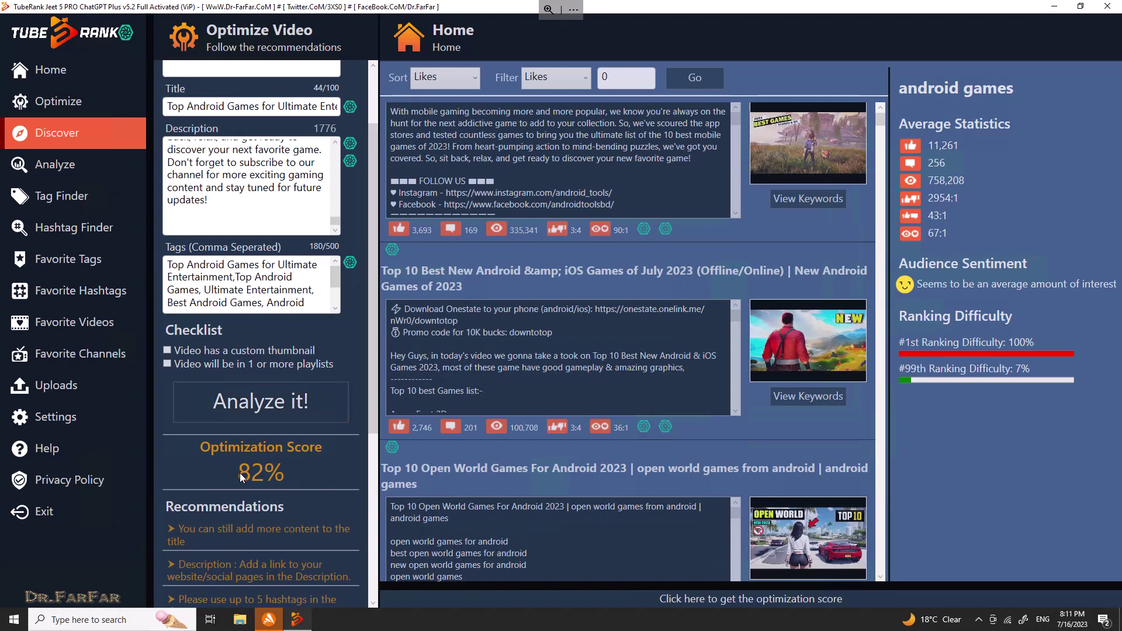
pyautogui.moveTo(371, 245); pyautogui.dragTo(381, 224)
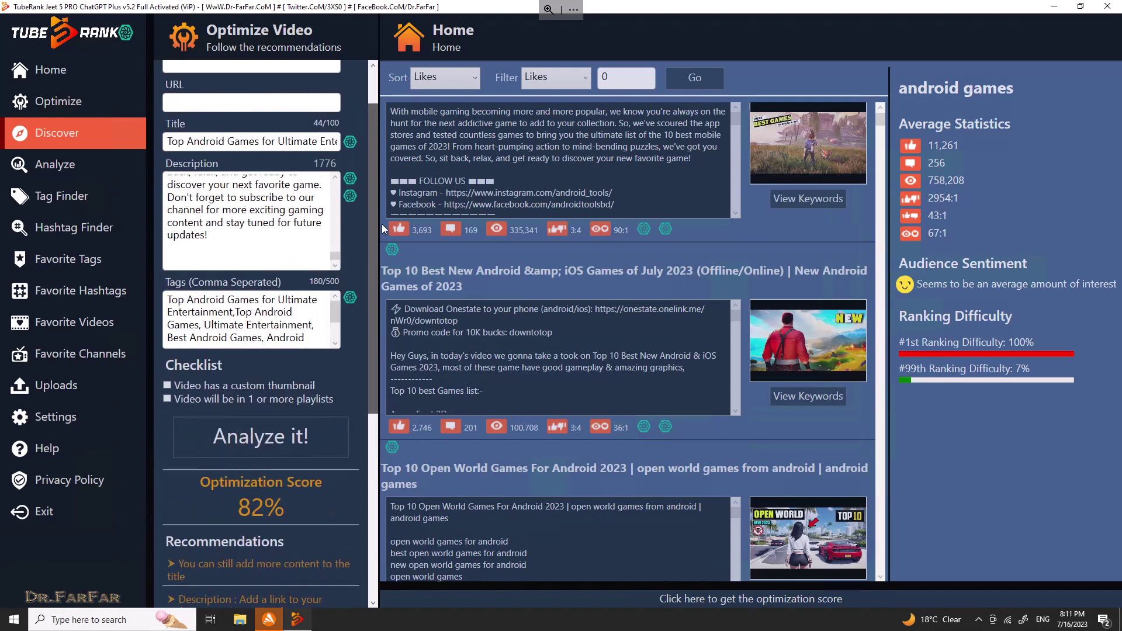
pyautogui.scroll(3, 246, 222)
# - Review the description text and the recommendations, such as adding more tags and hashtags
pyautogui.click(247, 212)
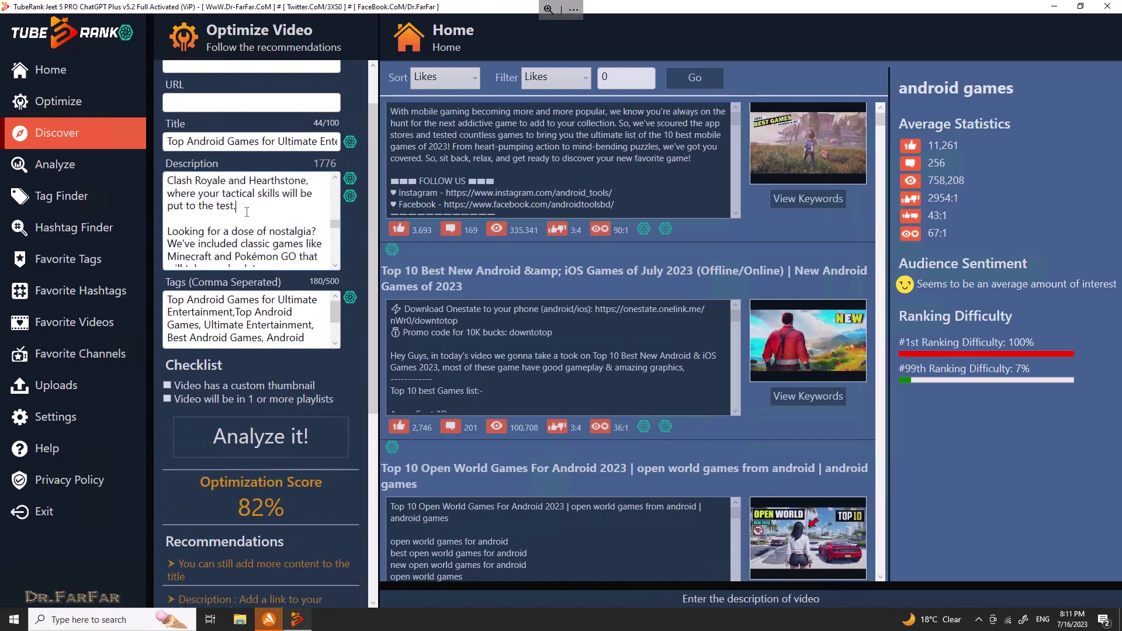
pyautogui.moveTo(247, 206); pyautogui.dragTo(251, 174)
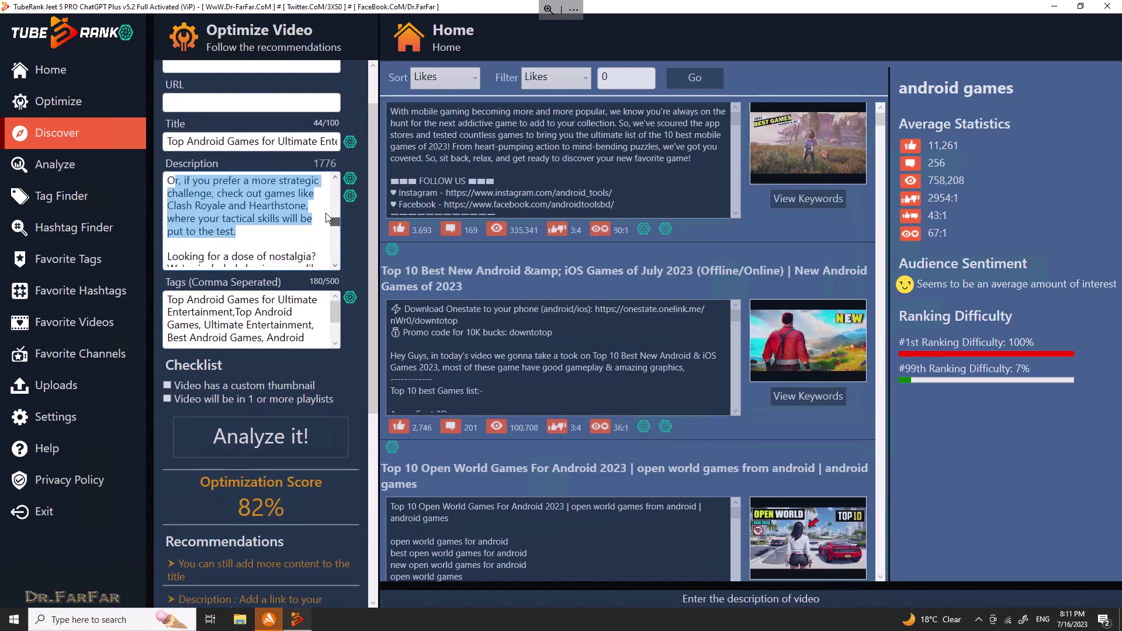
pyautogui.scroll(2, 326, 216)
pyautogui.scroll(1, 326, 216)
pyautogui.click(262, 228)
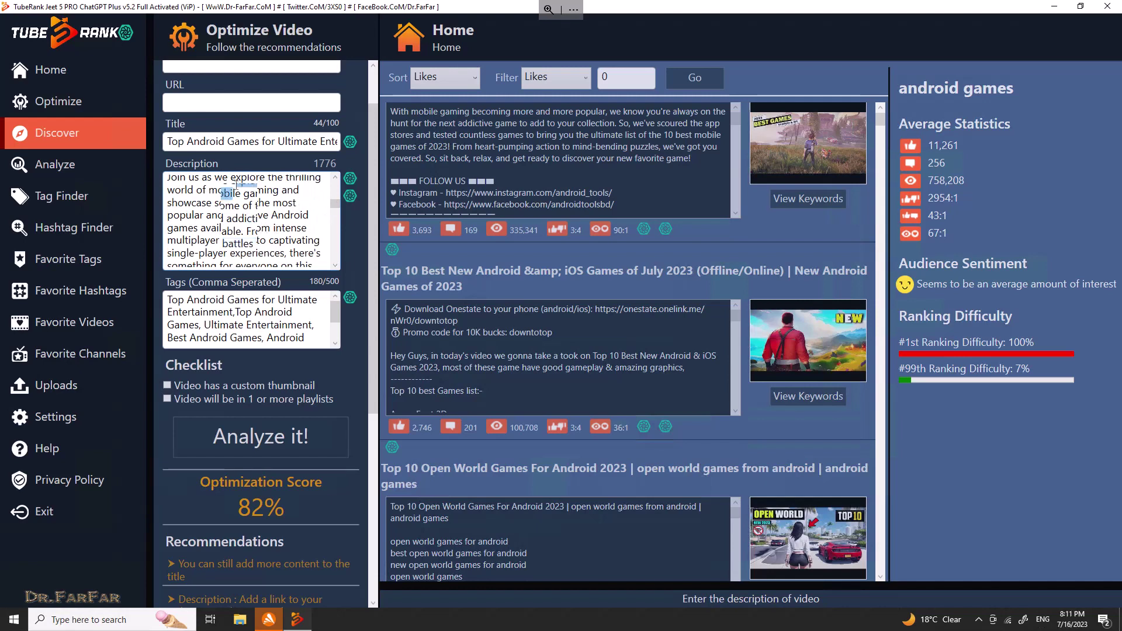
pyautogui.moveTo(236, 178); pyautogui.dragTo(234, 193)
pyautogui.scroll(-2, 251, 321)
pyautogui.scroll(-2, 329, 354)
pyautogui.scroll(-2, 329, 355)
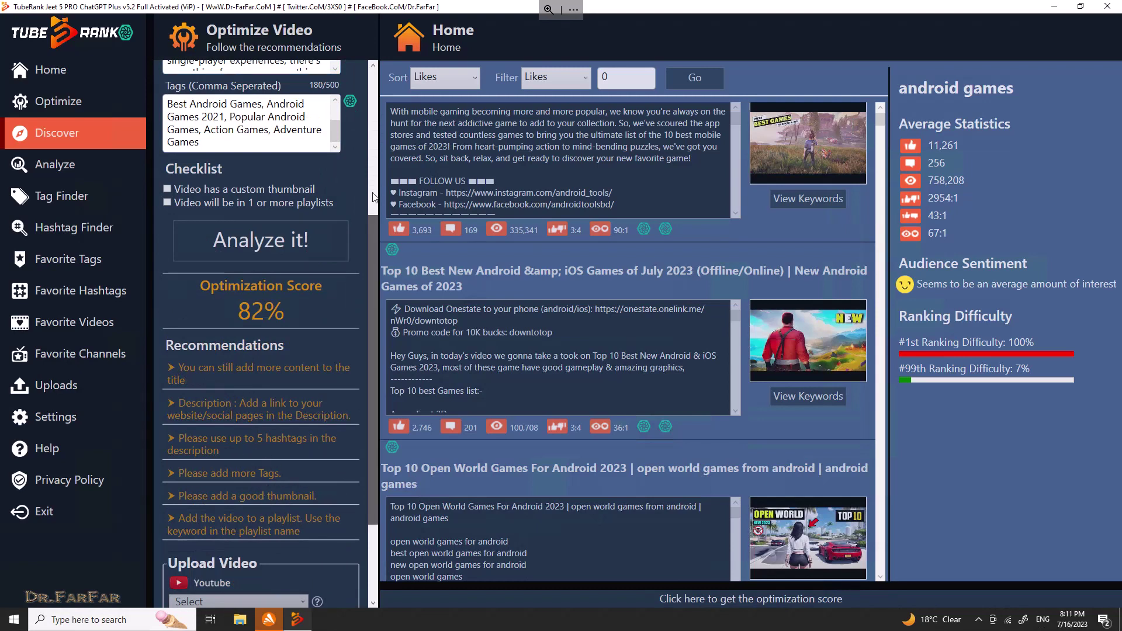
pyautogui.scroll(5, 363, 72)
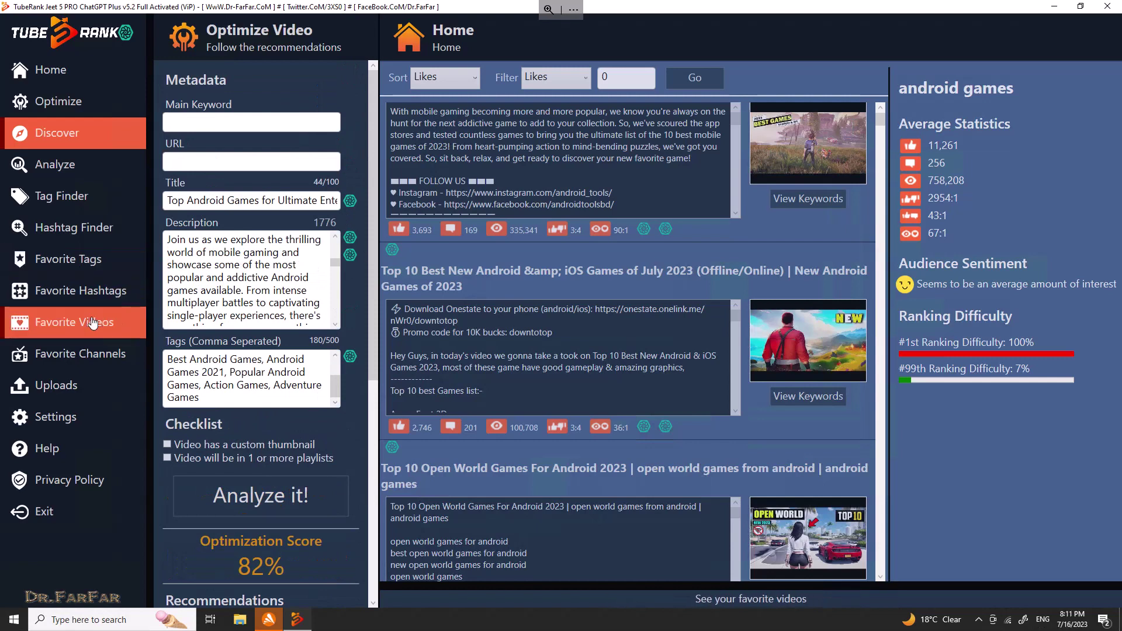
# - Browse the Uploads, Tag Finder, favorites, Home, Discover and Analyze pages, closing the Optimize panel
pyautogui.click(81, 384)
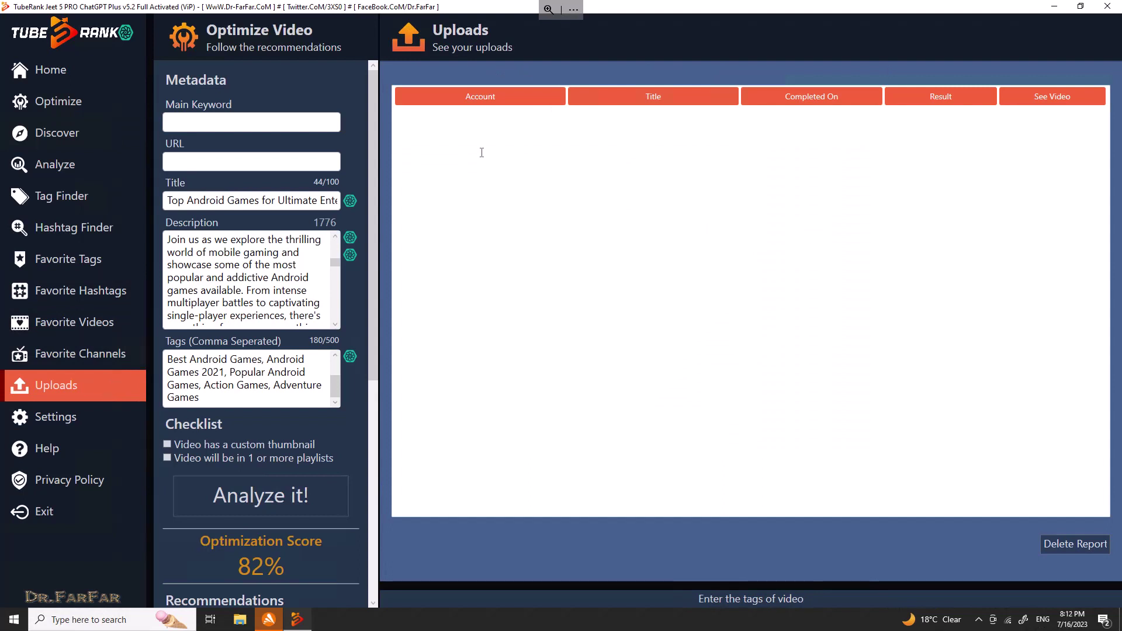
pyautogui.click(86, 203)
pyautogui.click(76, 291)
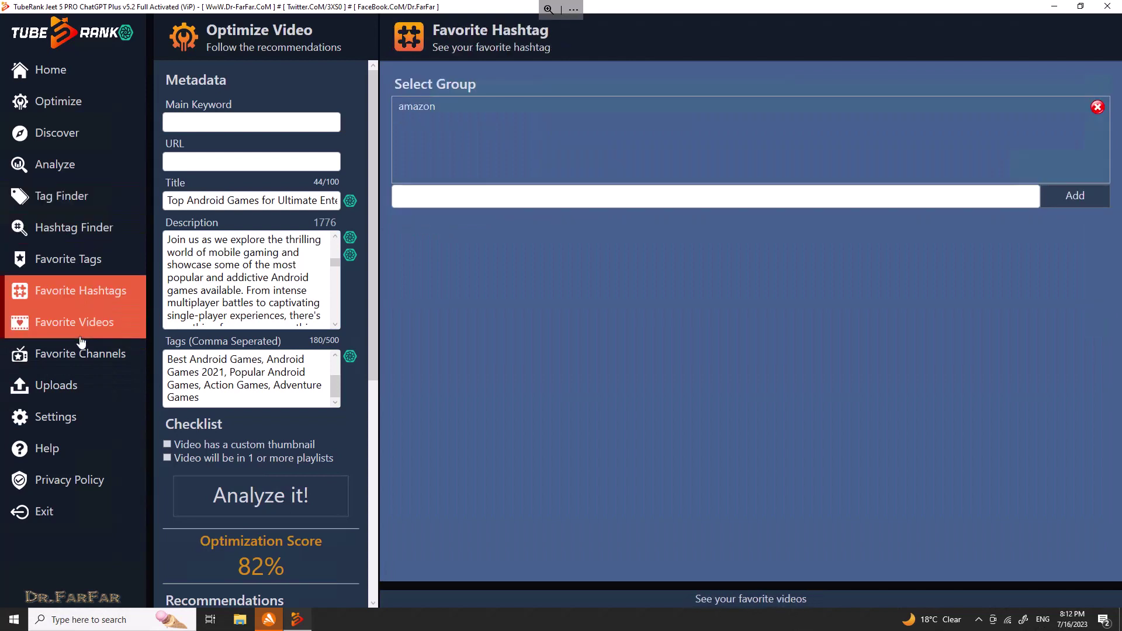
pyautogui.click(75, 323)
pyautogui.click(71, 385)
pyautogui.click(68, 76)
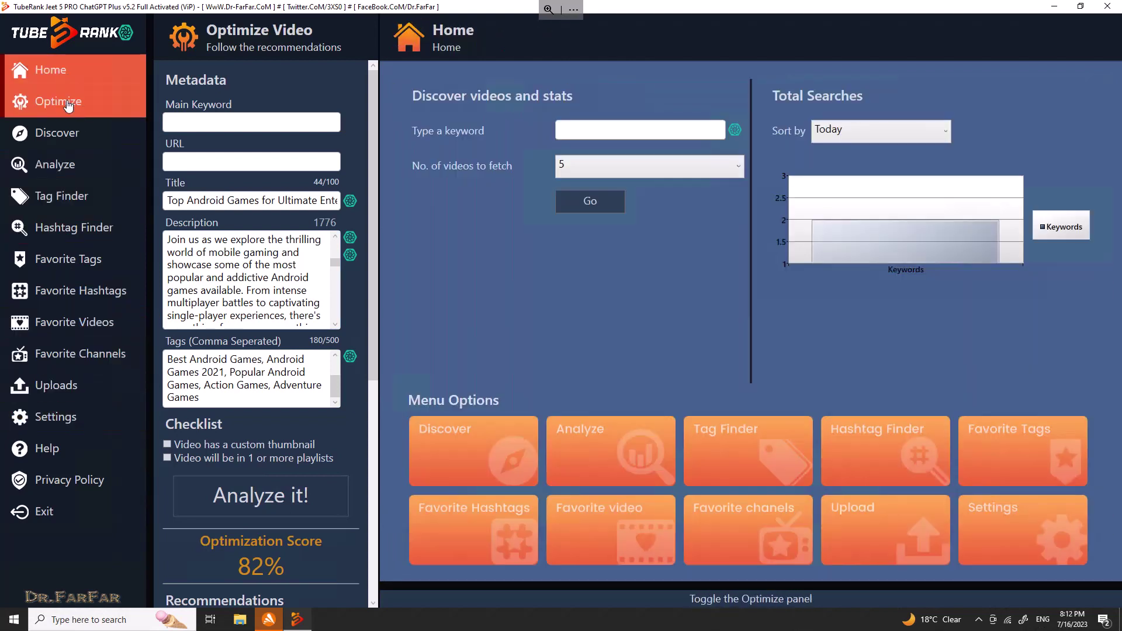
pyautogui.click(65, 114)
pyautogui.click(62, 133)
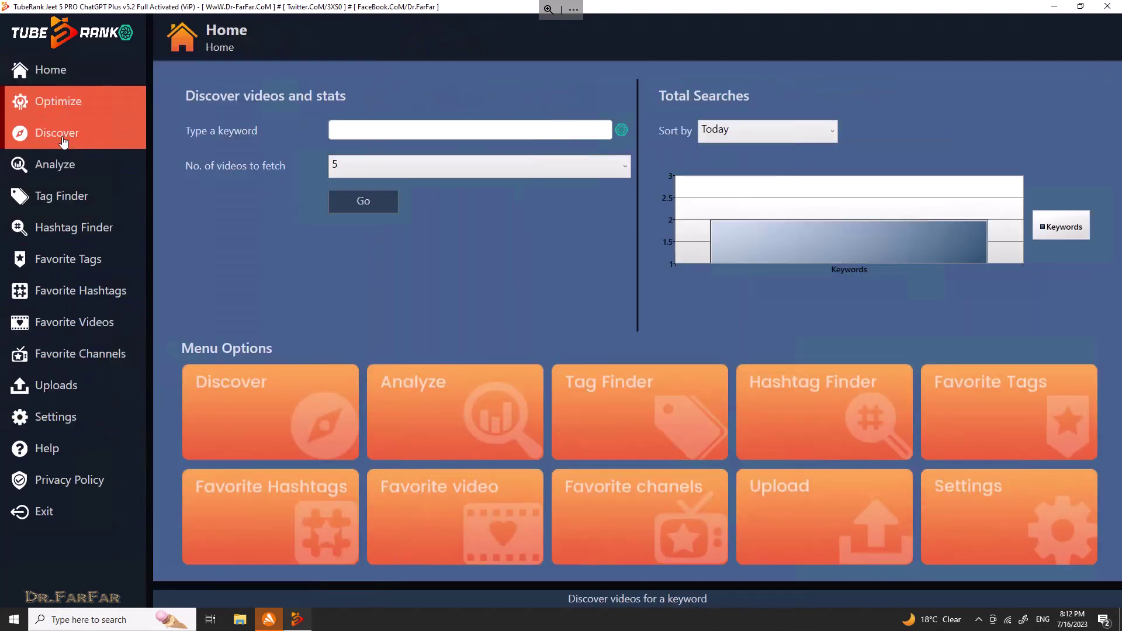
pyautogui.click(67, 169)
# - Browse the hashtag finder and favorite pages, then open the wireless charger tag group
pyautogui.click(69, 229)
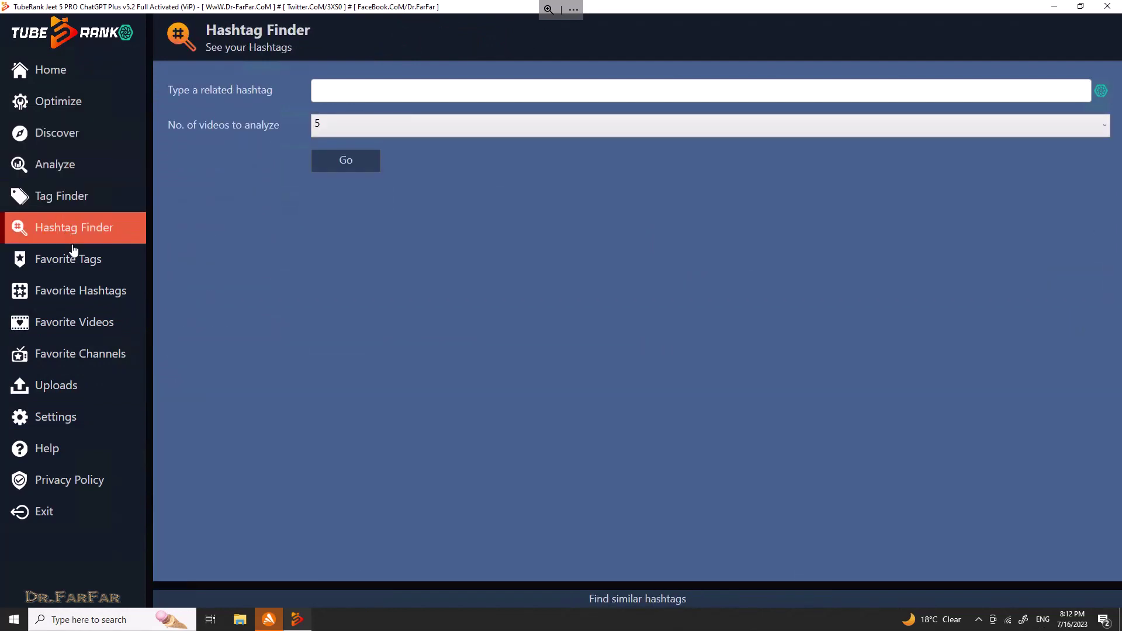
pyautogui.click(72, 260)
pyautogui.click(76, 290)
pyautogui.click(79, 322)
pyautogui.click(82, 353)
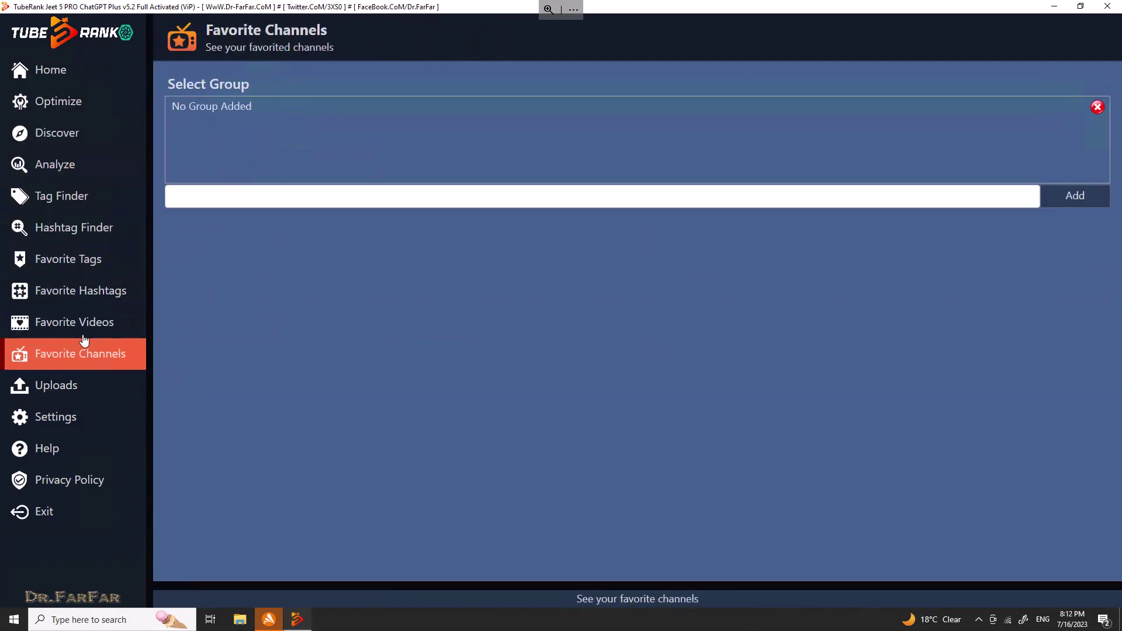
pyautogui.click(91, 263)
pyautogui.click(90, 293)
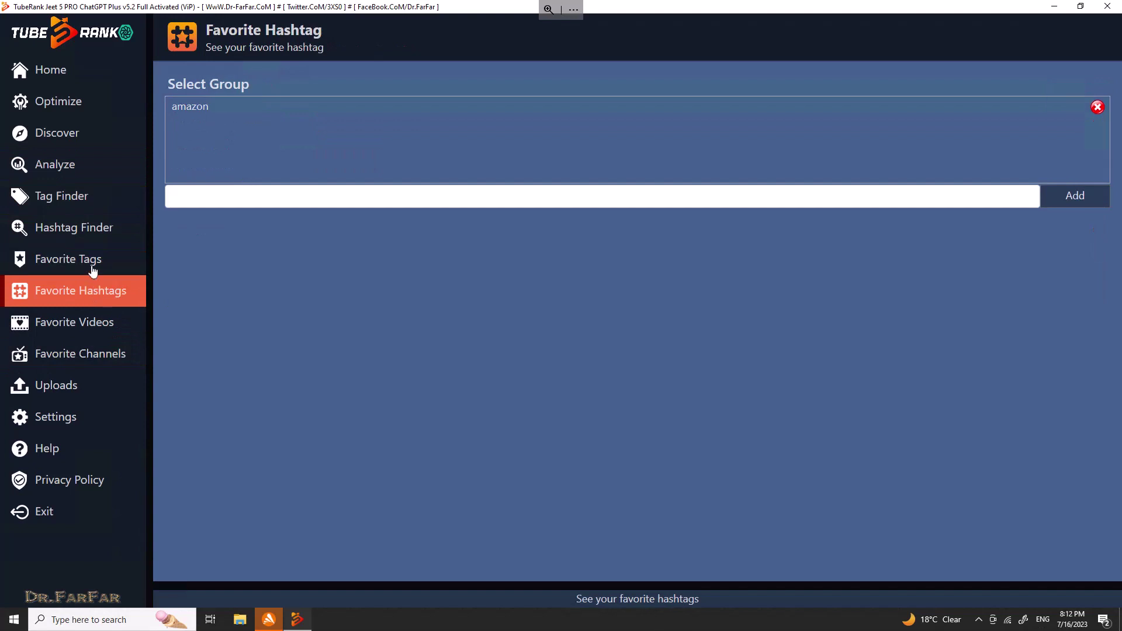
pyautogui.click(90, 264)
pyautogui.click(231, 129)
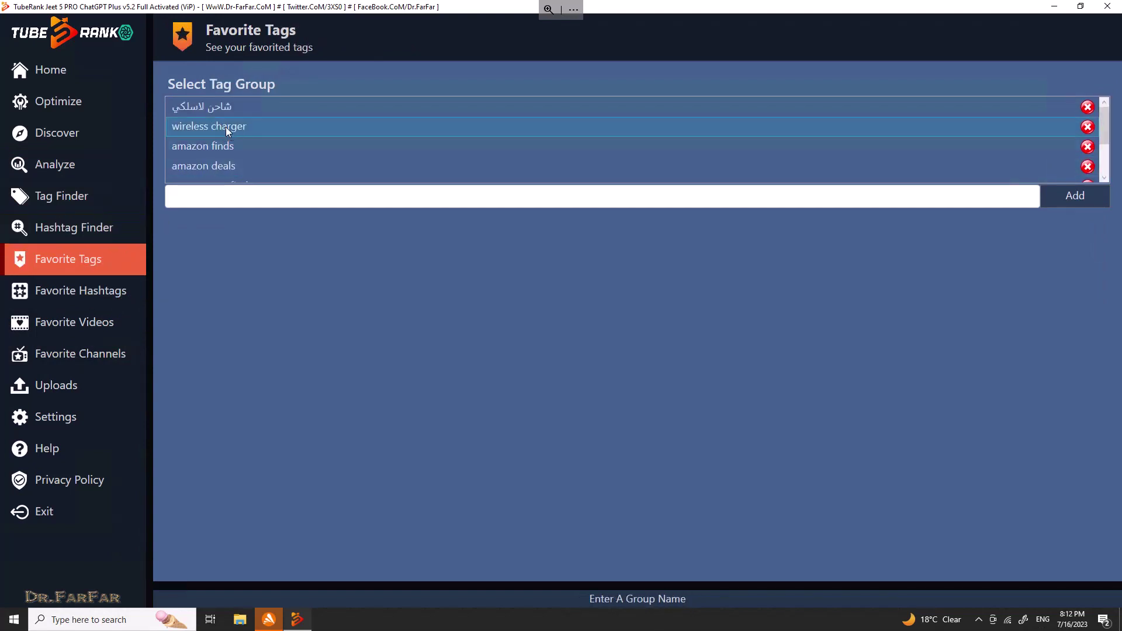
pyautogui.click(227, 129)
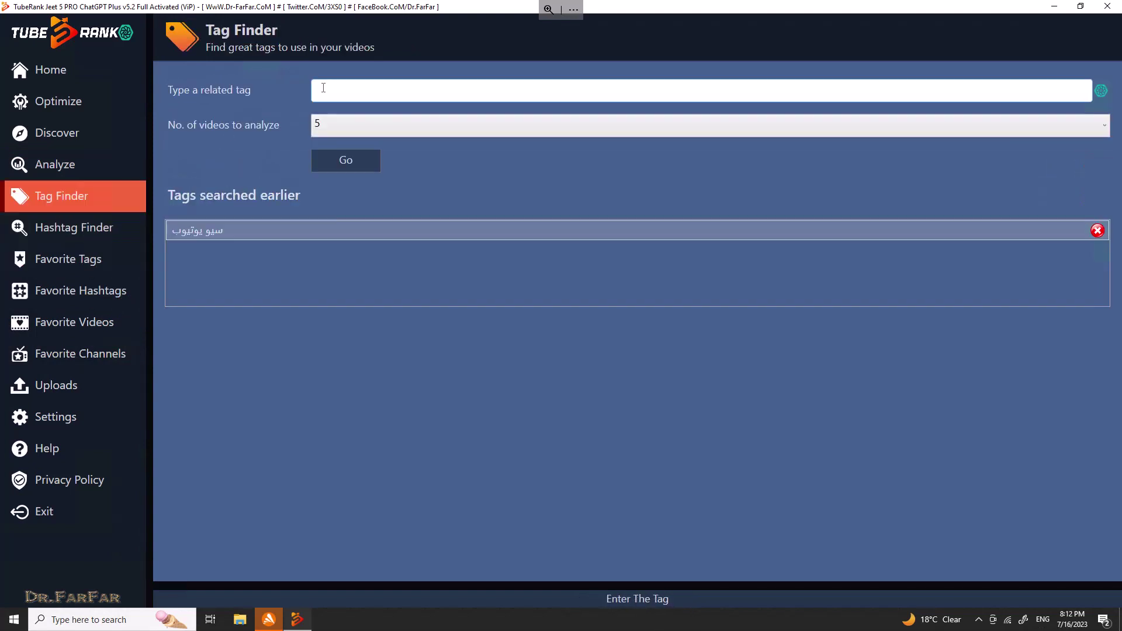
# - Search Tag Finder for 'android games racing', analyzing 5 videos
pyautogui.write('games racing')
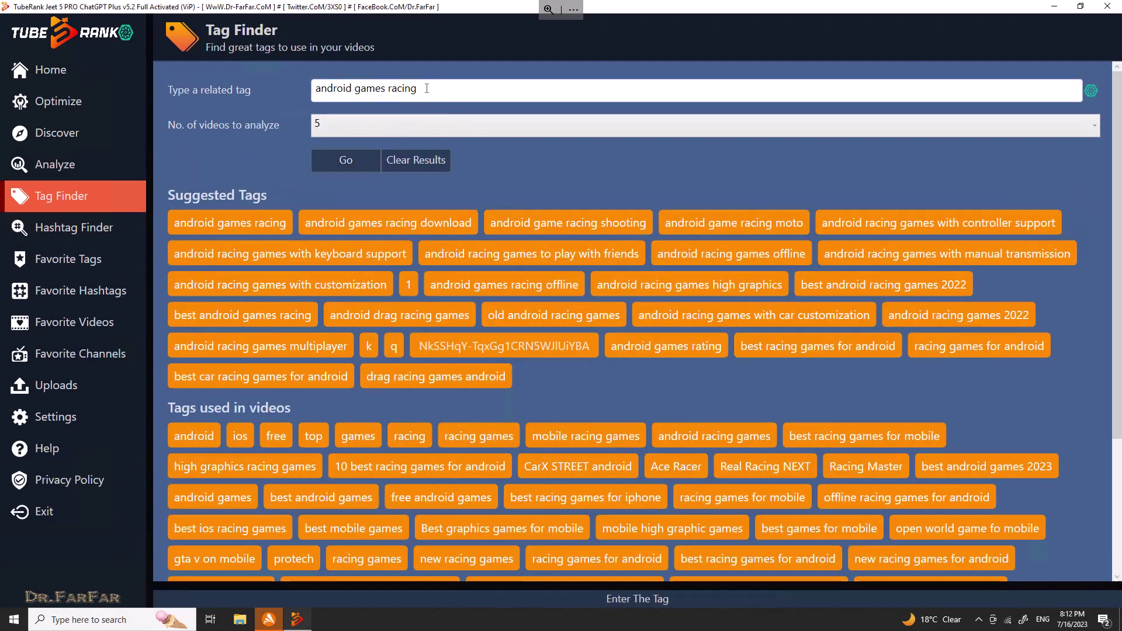
pyautogui.moveTo(428, 89); pyautogui.dragTo(307, 89)
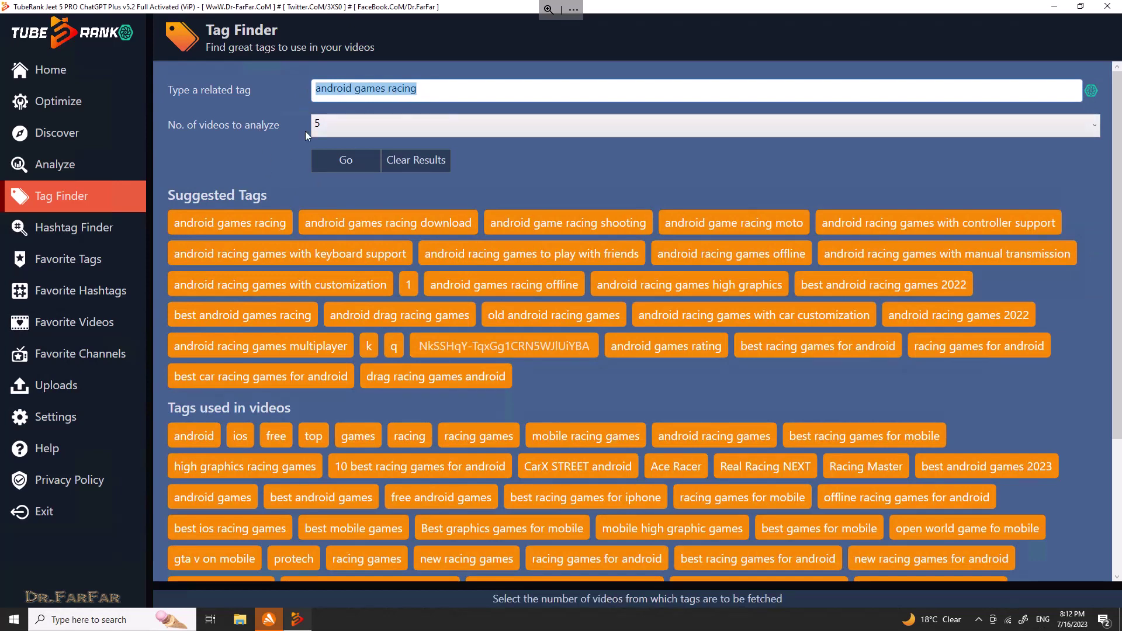
pyautogui.click(336, 128)
pyautogui.click(335, 123)
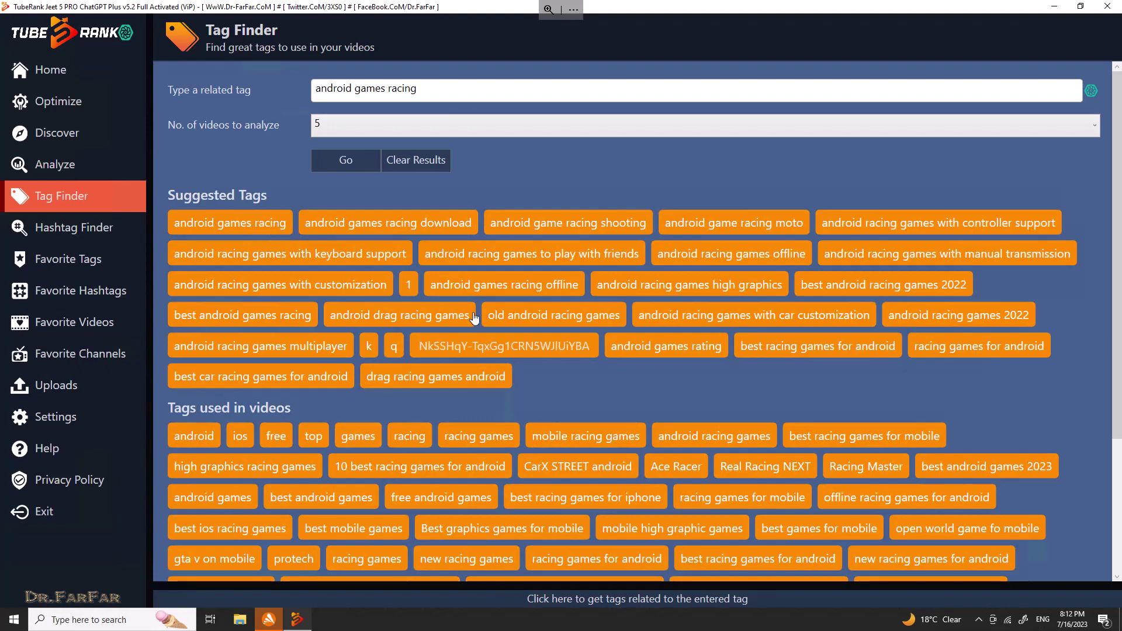
# - Review the suggested and video-used tags, then return to the Home page
pyautogui.scroll(-2, 322, 267)
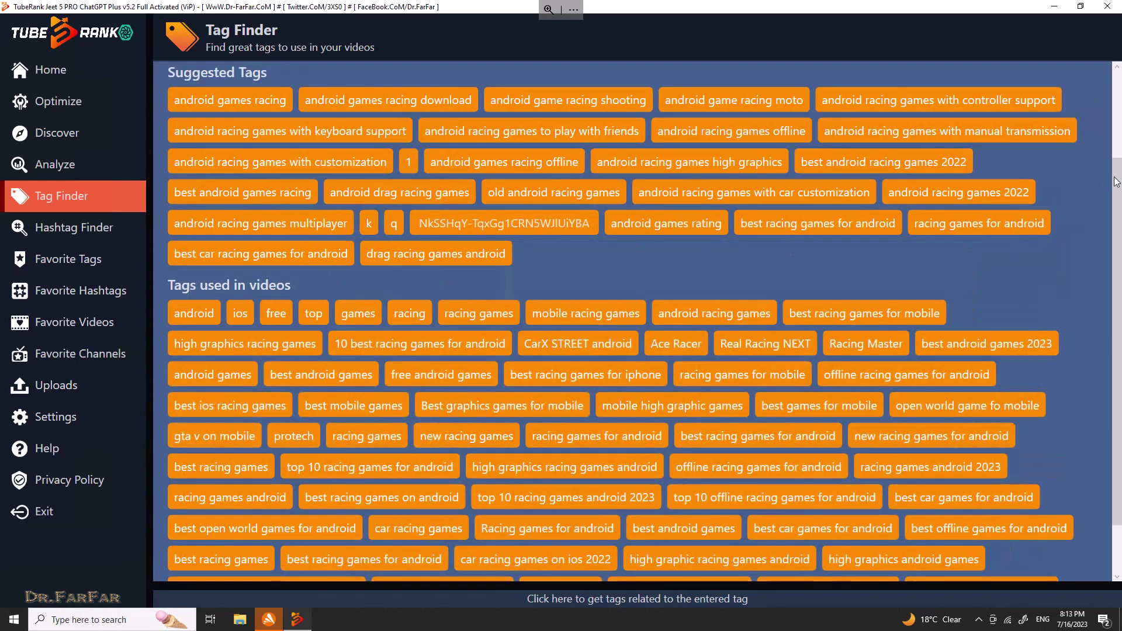
pyautogui.scroll(2, 1116, 182)
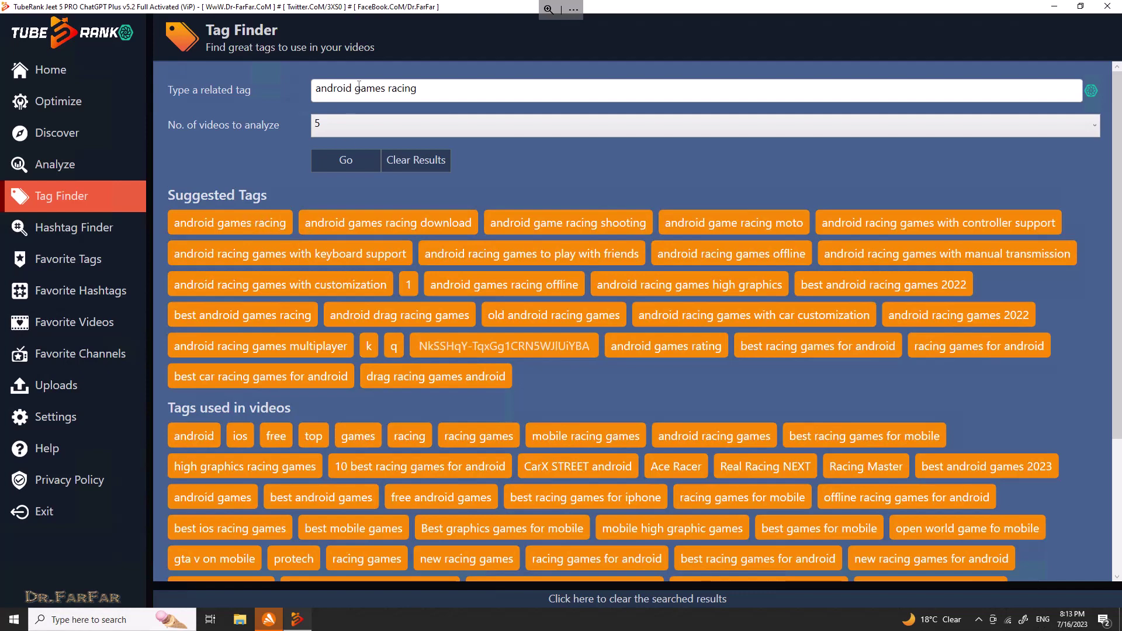
pyautogui.click(254, 75)
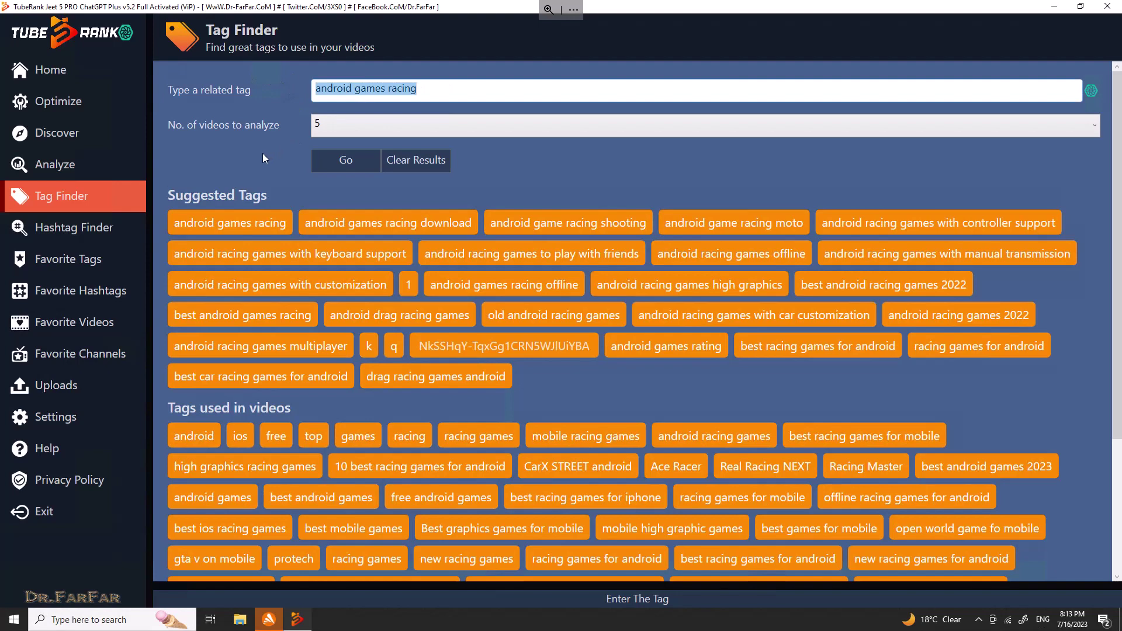
pyautogui.click(80, 80)
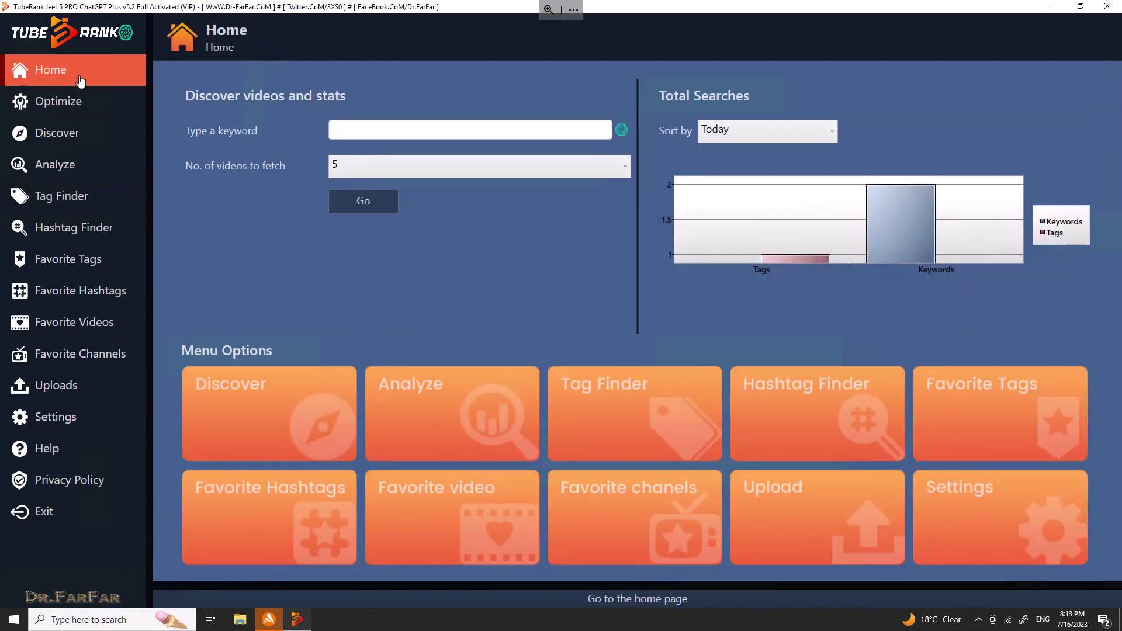